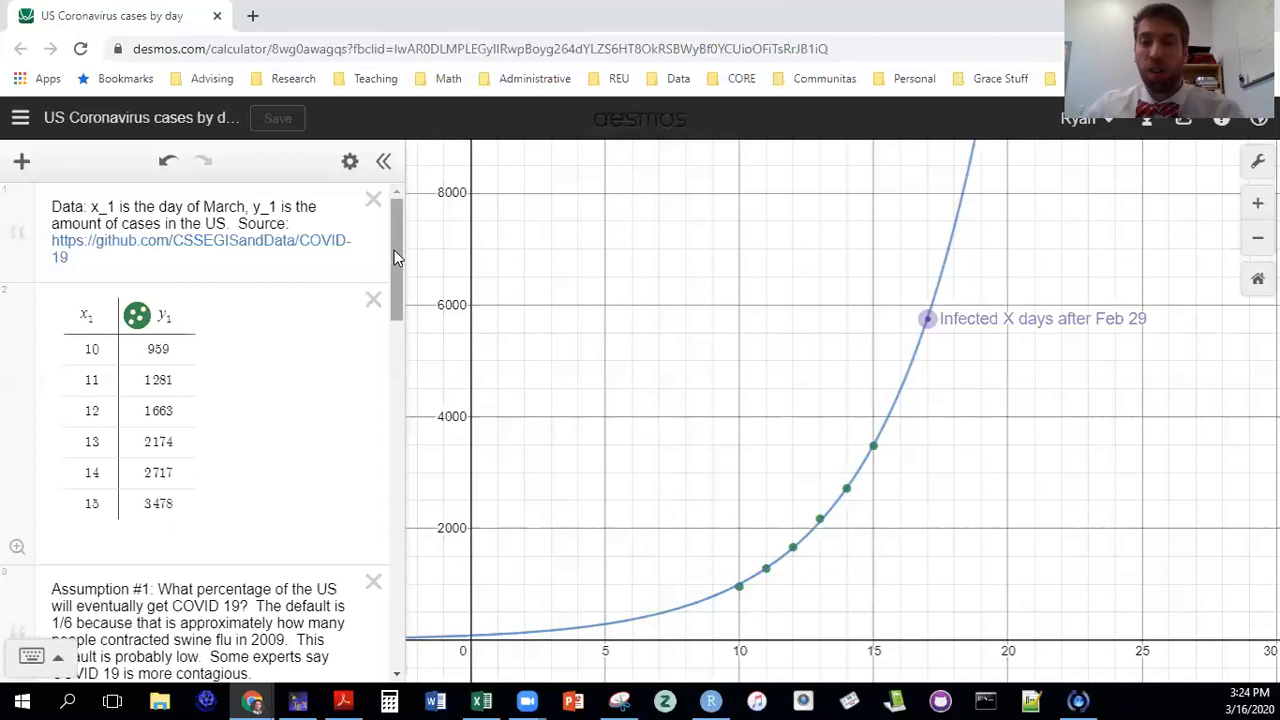
Set the assumed share of the US population that gets infected, p, to 0.3
drag(394, 259, 390, 330)
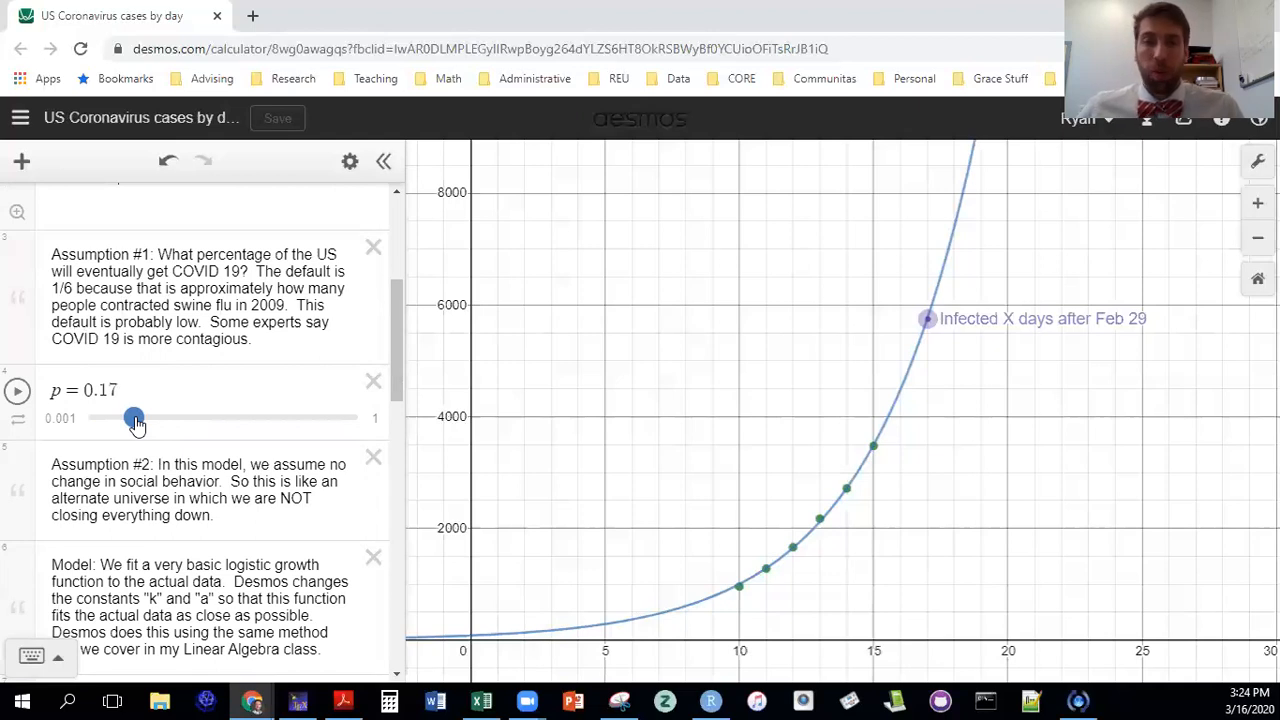
drag(136, 422, 173, 421)
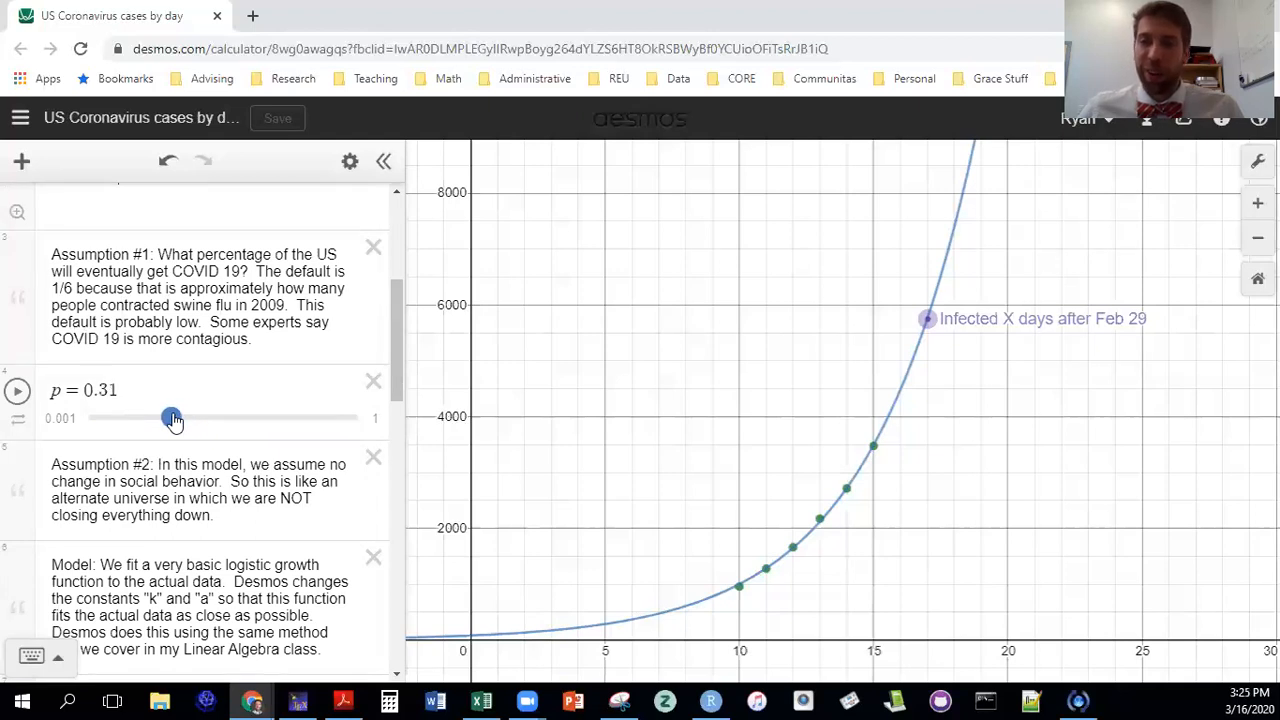
drag(173, 421, 168, 421)
Insert a multiplication sign between 331000000 and p in the numerator of the logistic regression model
scroll(170, 306, down, 2)
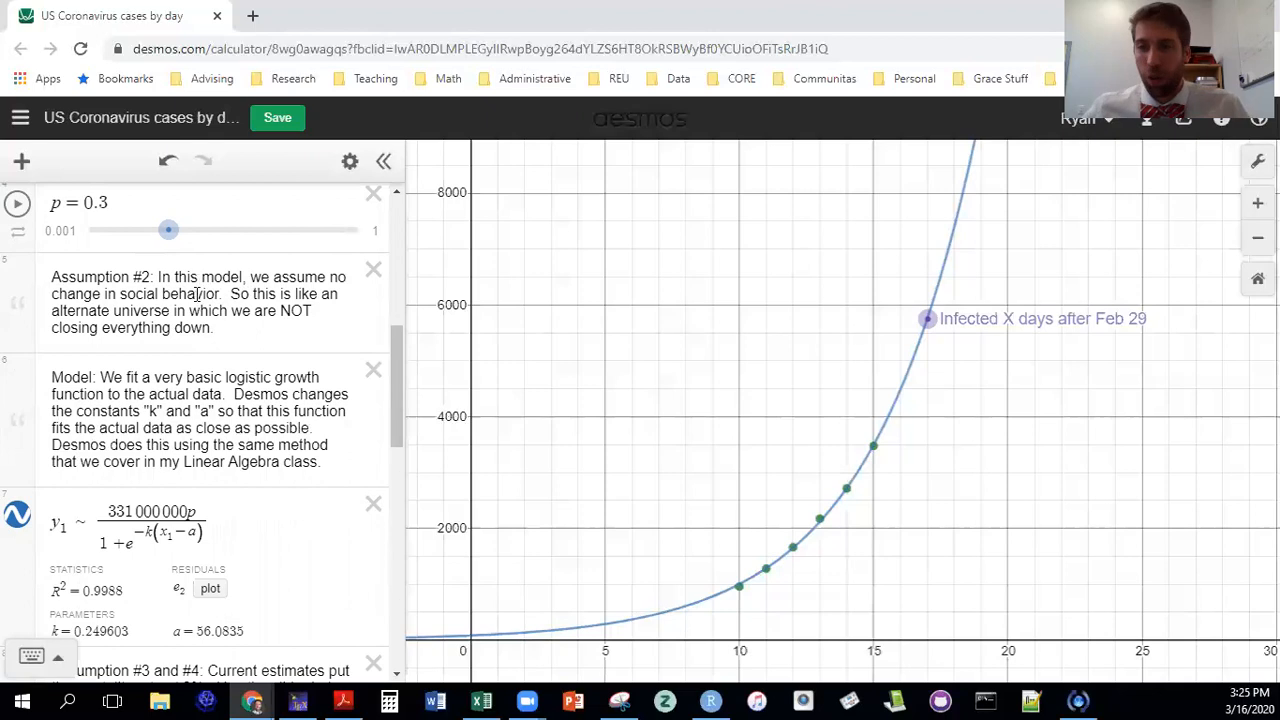
scroll(133, 340, down, 1)
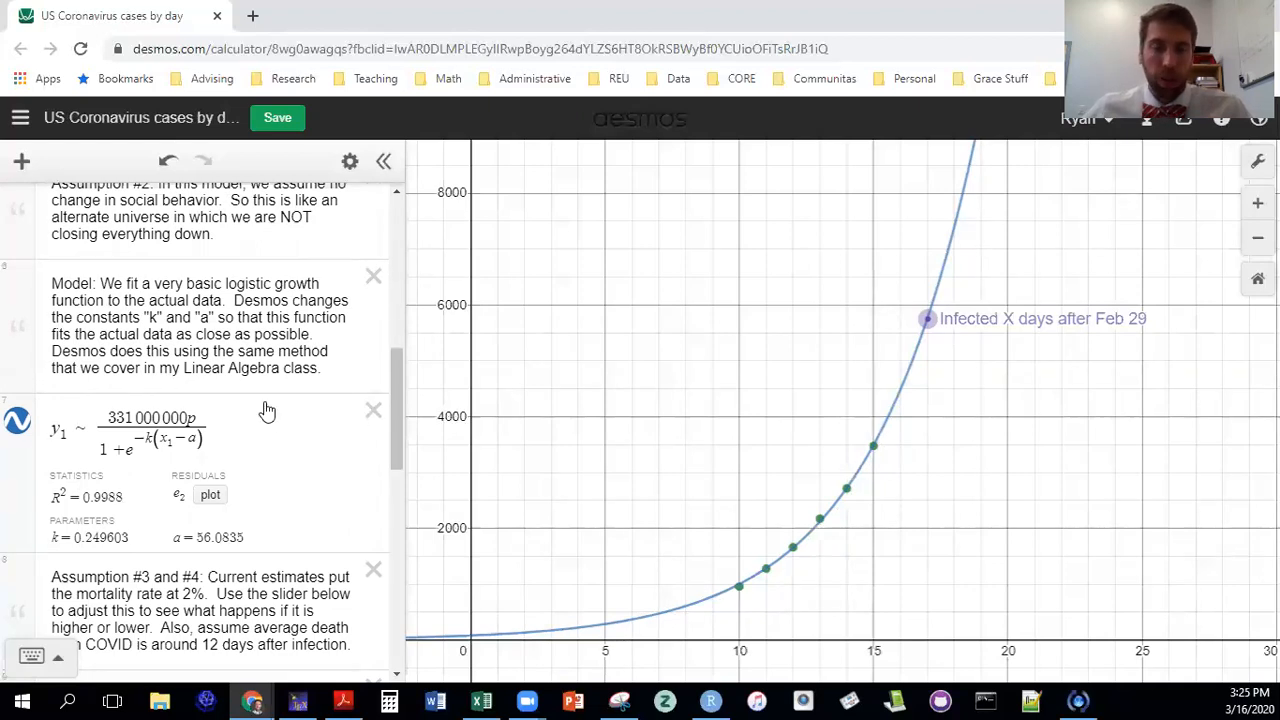
mouse_move(109, 414)
mouse_down()
mouse_move(192, 419)
mouse_move(124, 416)
mouse_up()
click(122, 417)
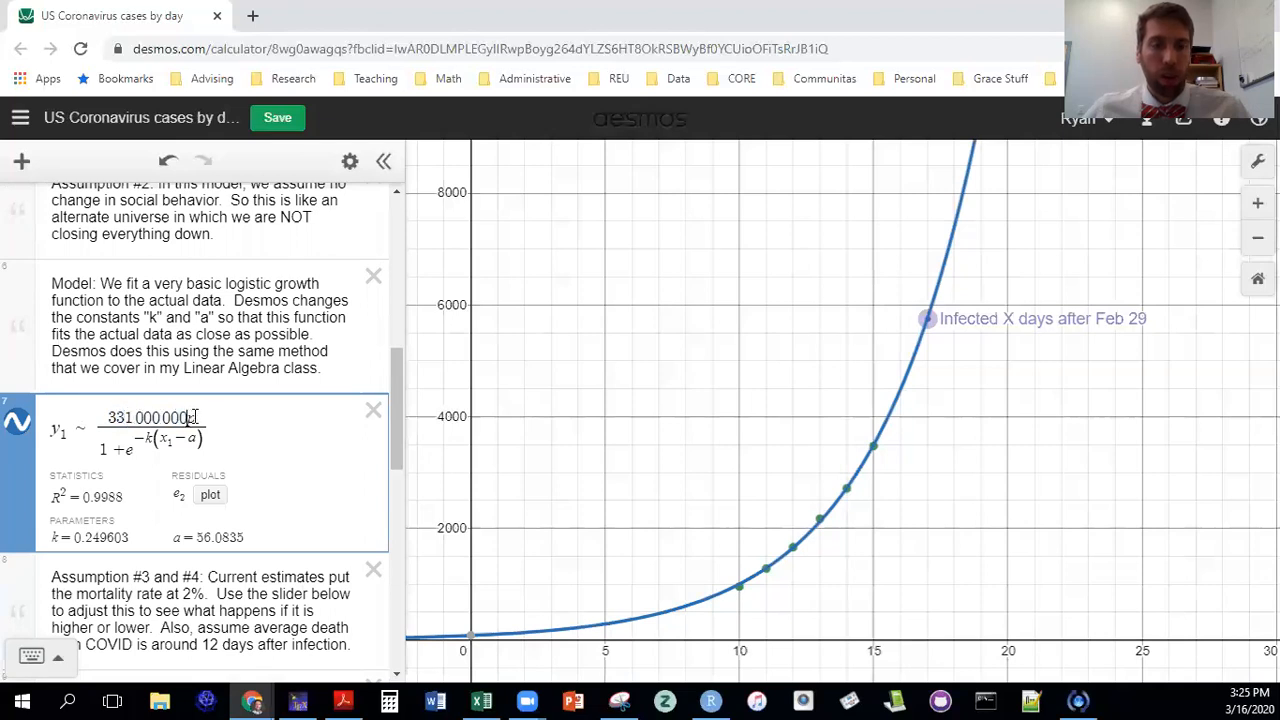
text(*)
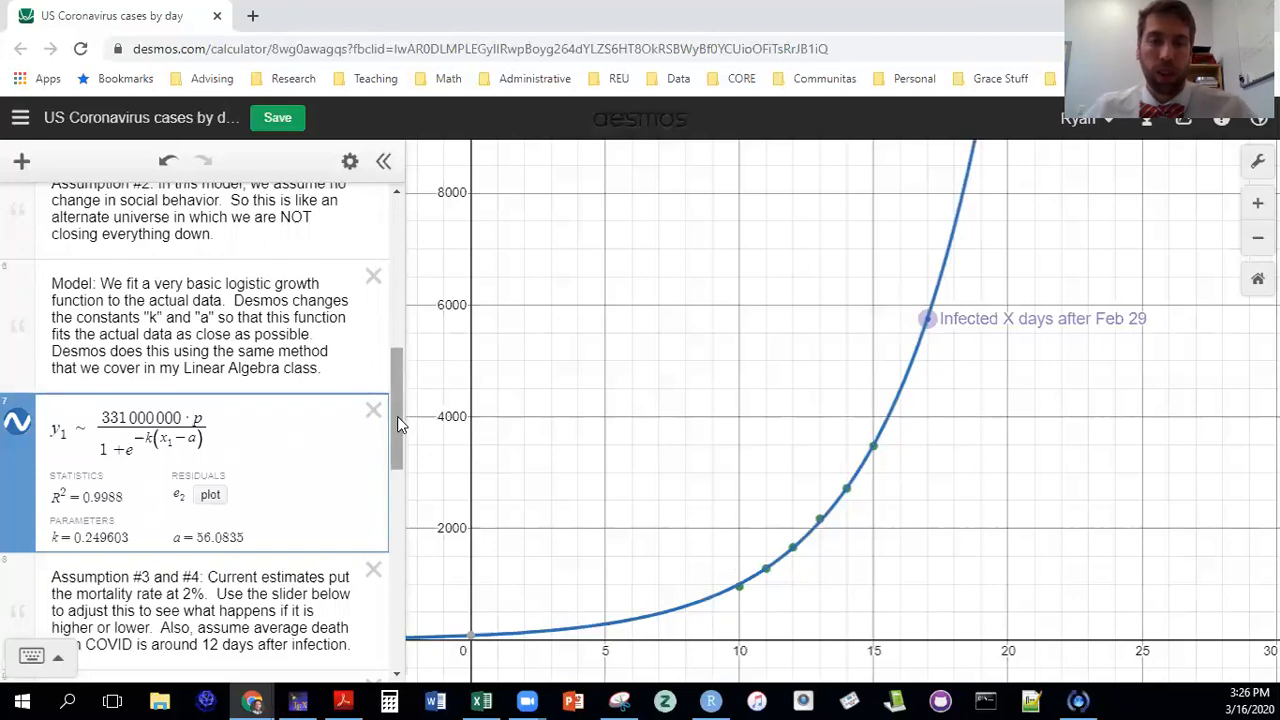
Examine the fitted model, the March case data table and the assumptions on mortality rate and time until death
scroll(397, 416, down, 1)
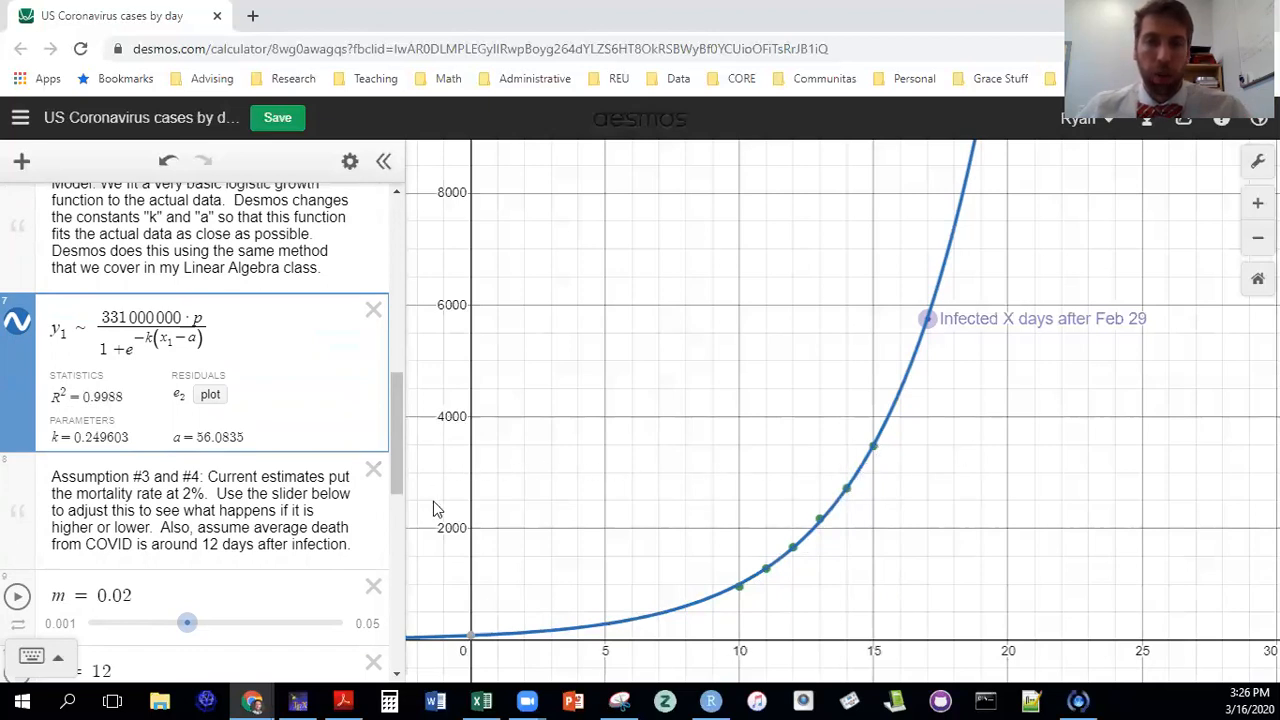
scroll(397, 345, up, 1)
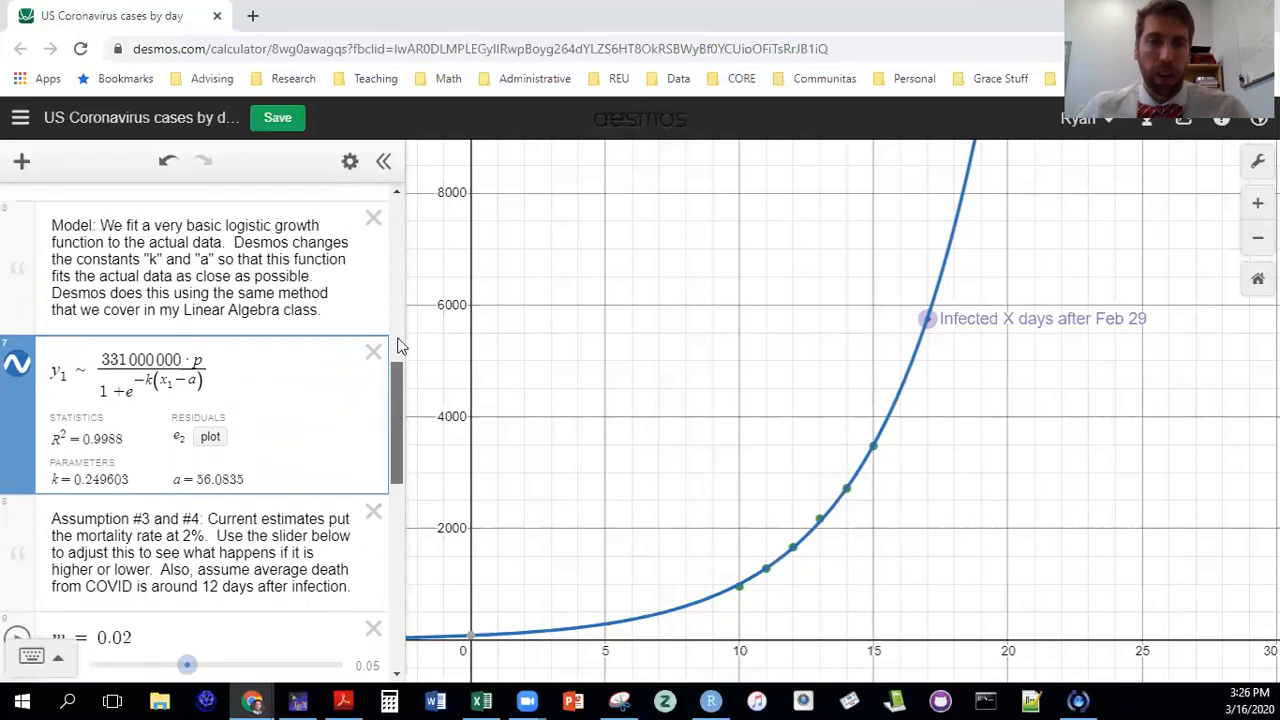
drag(398, 345, 393, 231)
drag(147, 350, 163, 446)
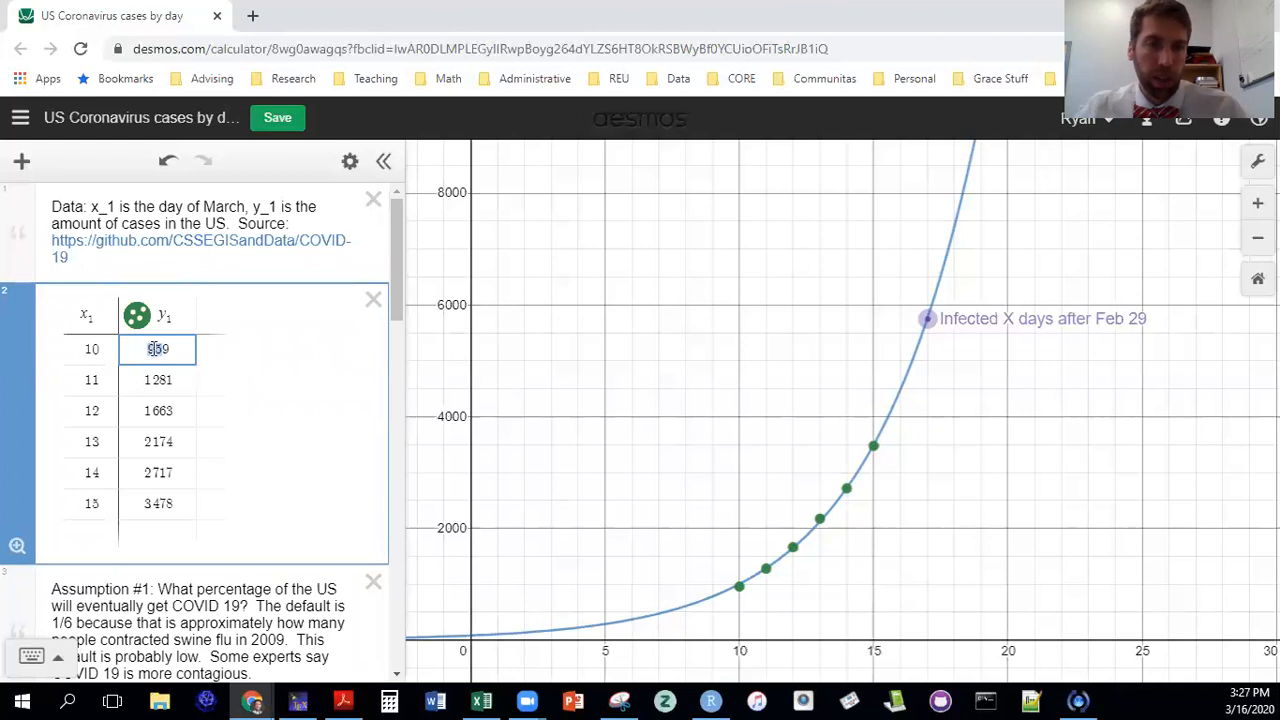
drag(396, 262, 388, 434)
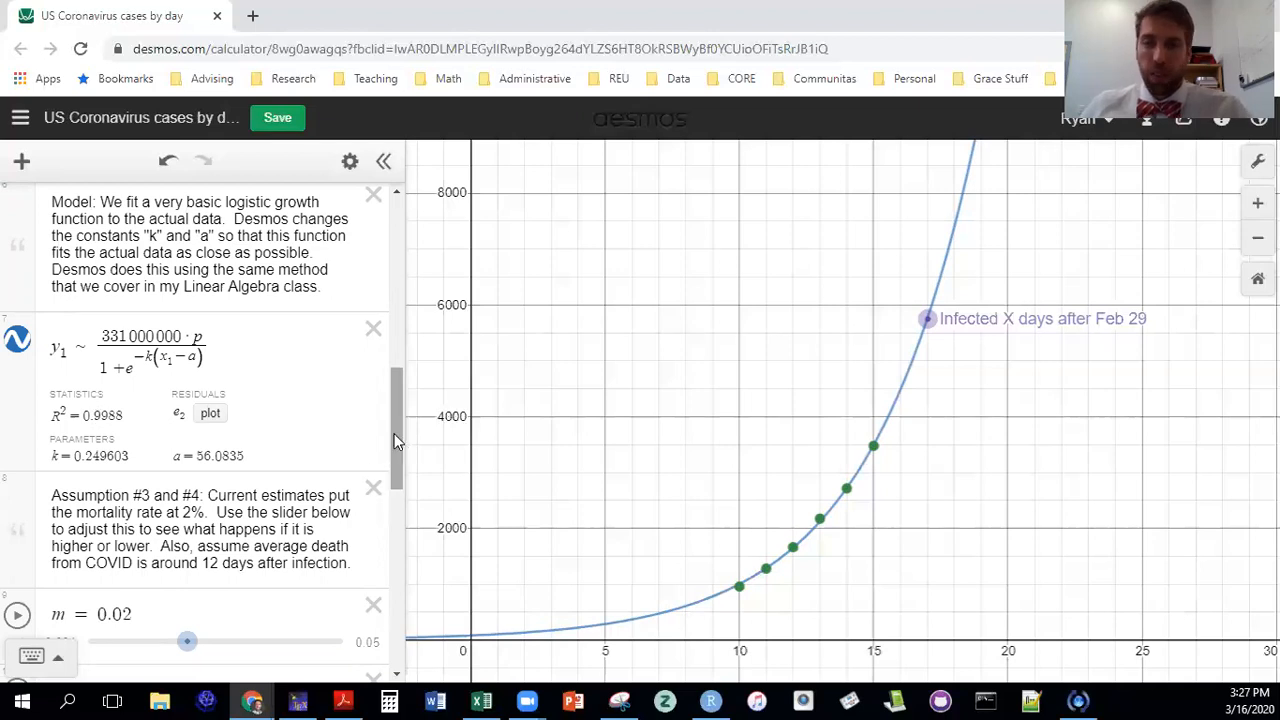
drag(394, 434, 394, 478)
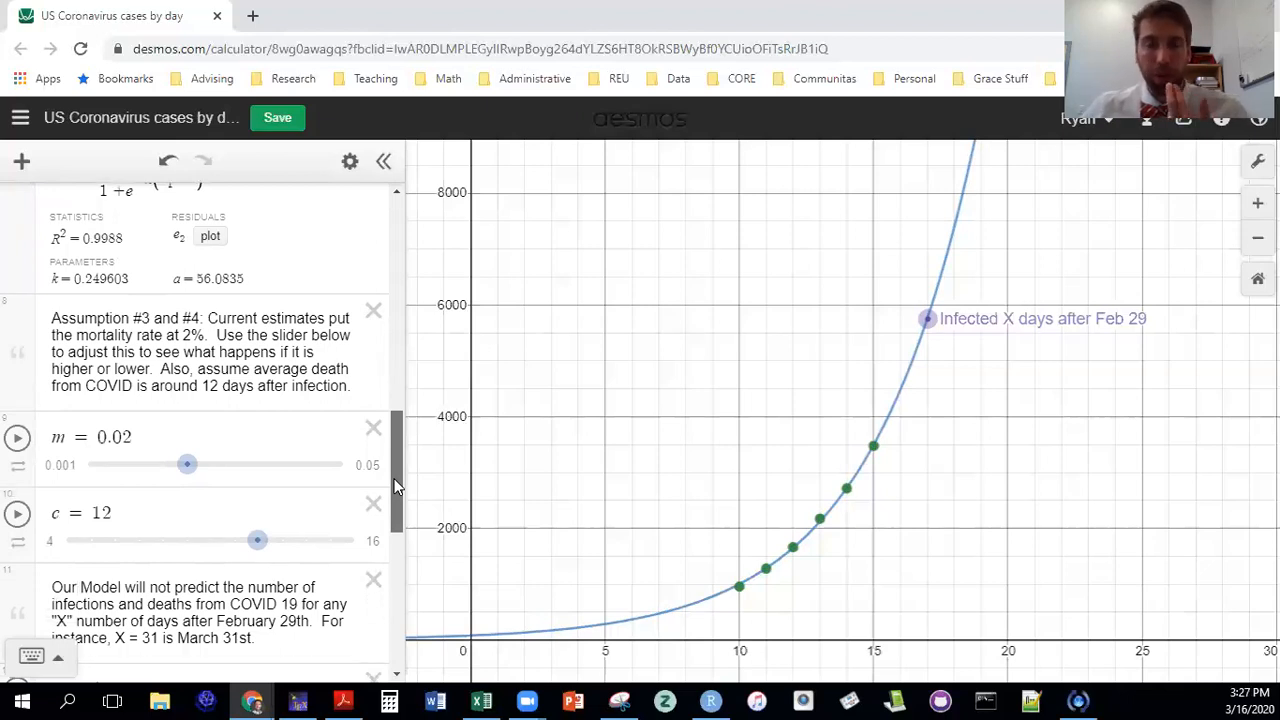
drag(395, 486, 395, 497)
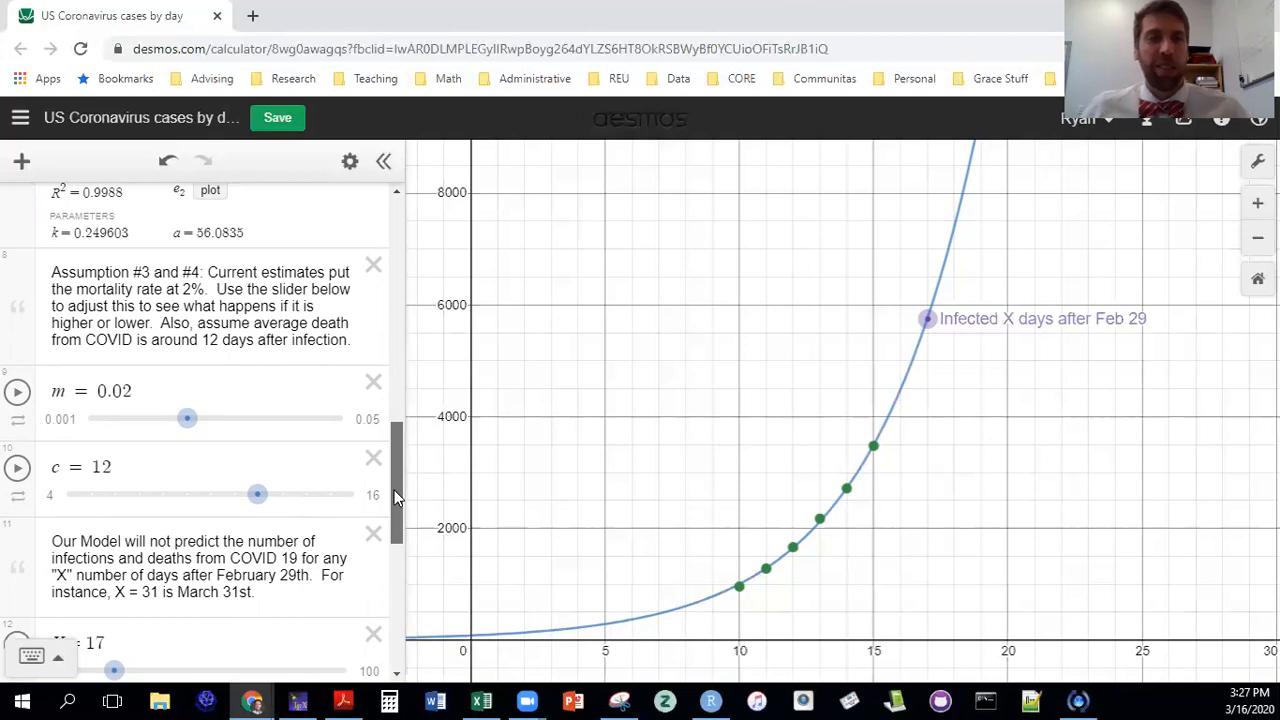
scroll(395, 497, down, 1)
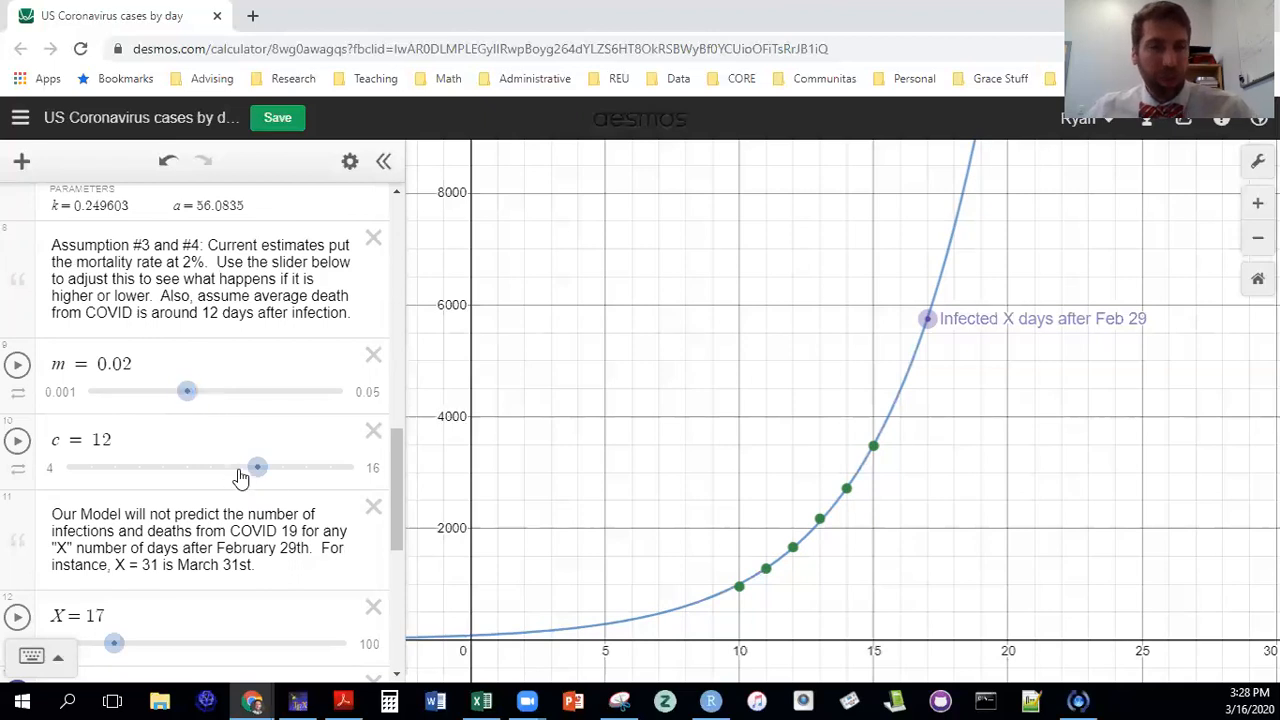
Set the average number of days from infection to death, c, to 9, briefly trying 10 as well
scroll(258, 468, up, 10)
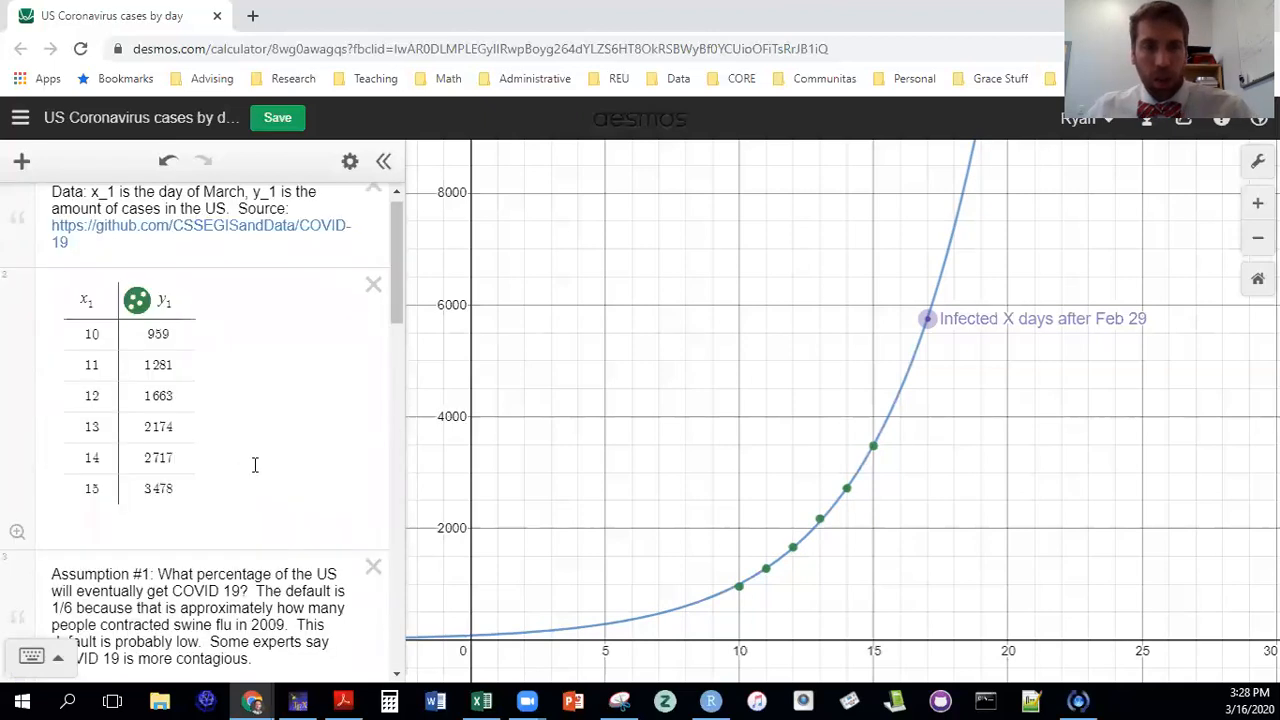
scroll(271, 420, down, 10)
scroll(265, 425, up, 1)
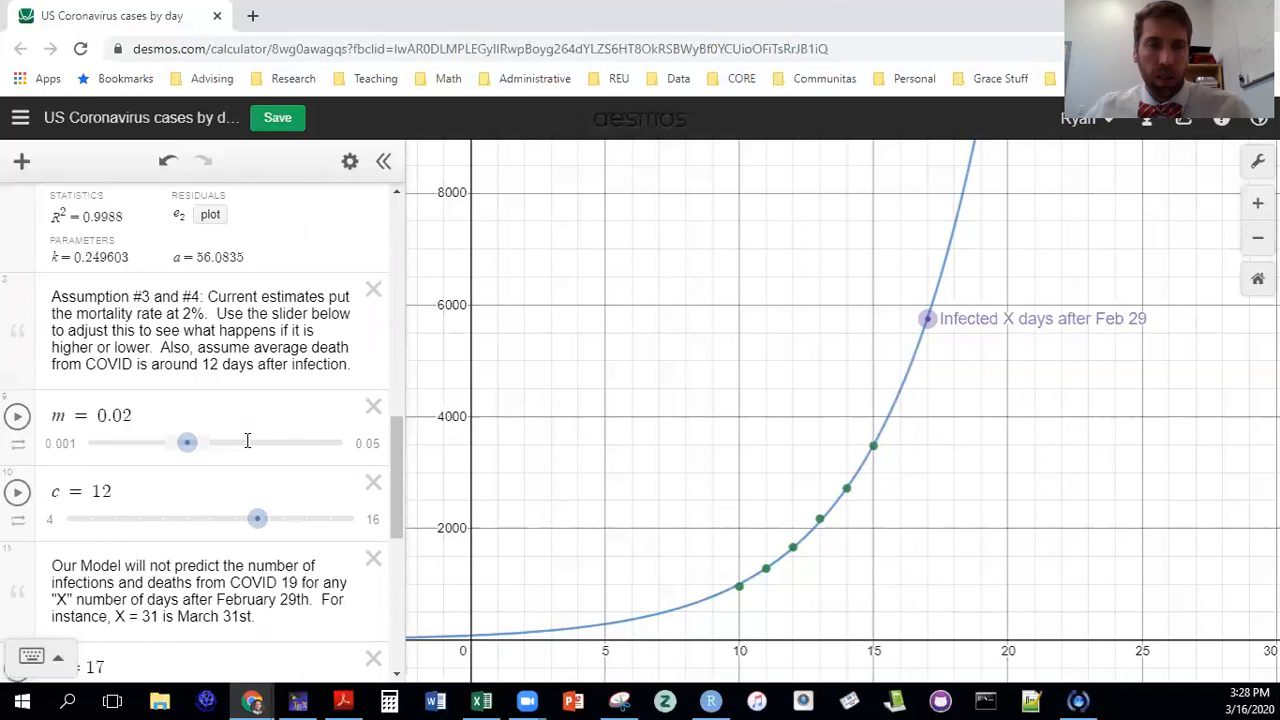
scroll(257, 457, down, 1)
drag(258, 466, 188, 468)
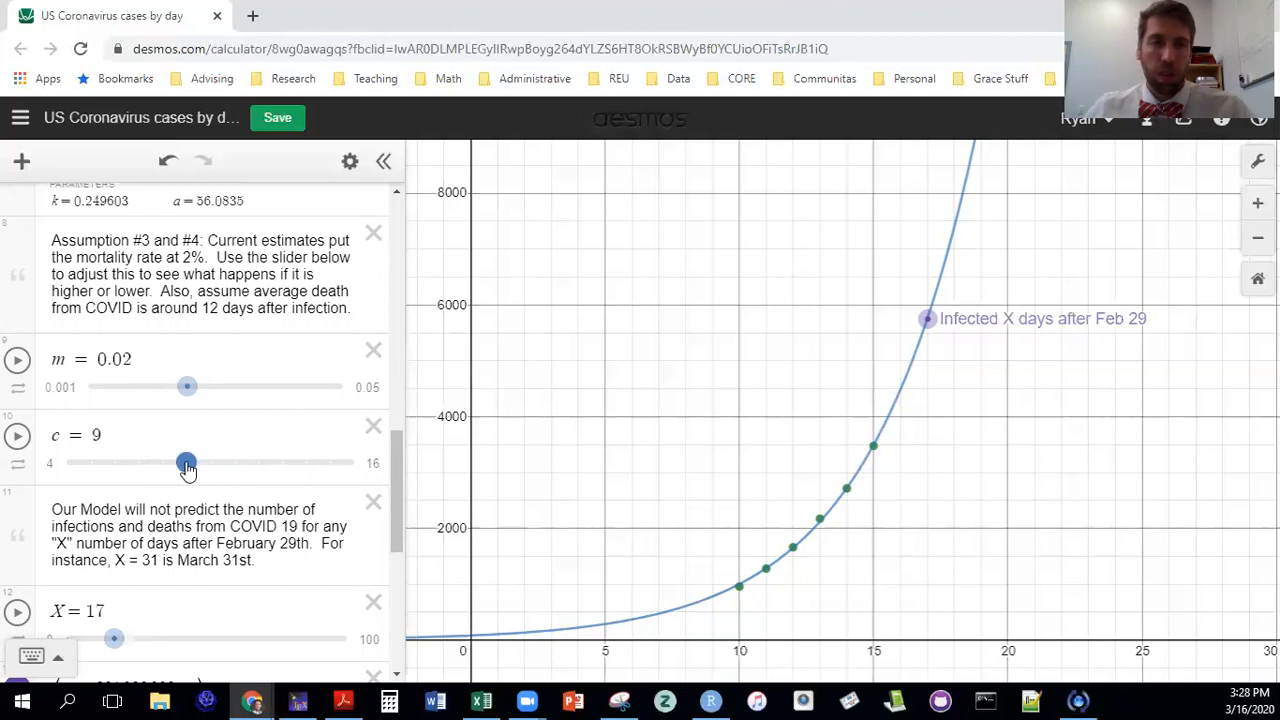
drag(394, 441, 397, 475)
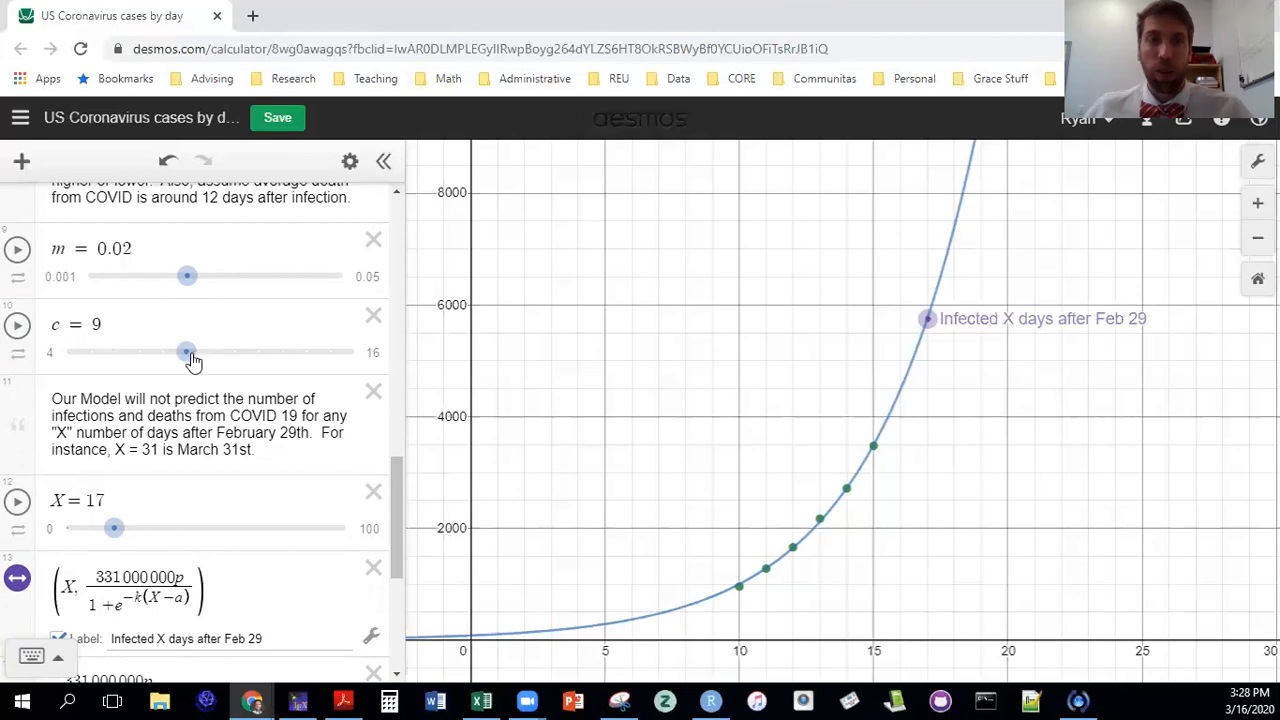
mouse_move(187, 356)
mouse_down()
mouse_move(309, 365)
mouse_move(209, 362)
mouse_up()
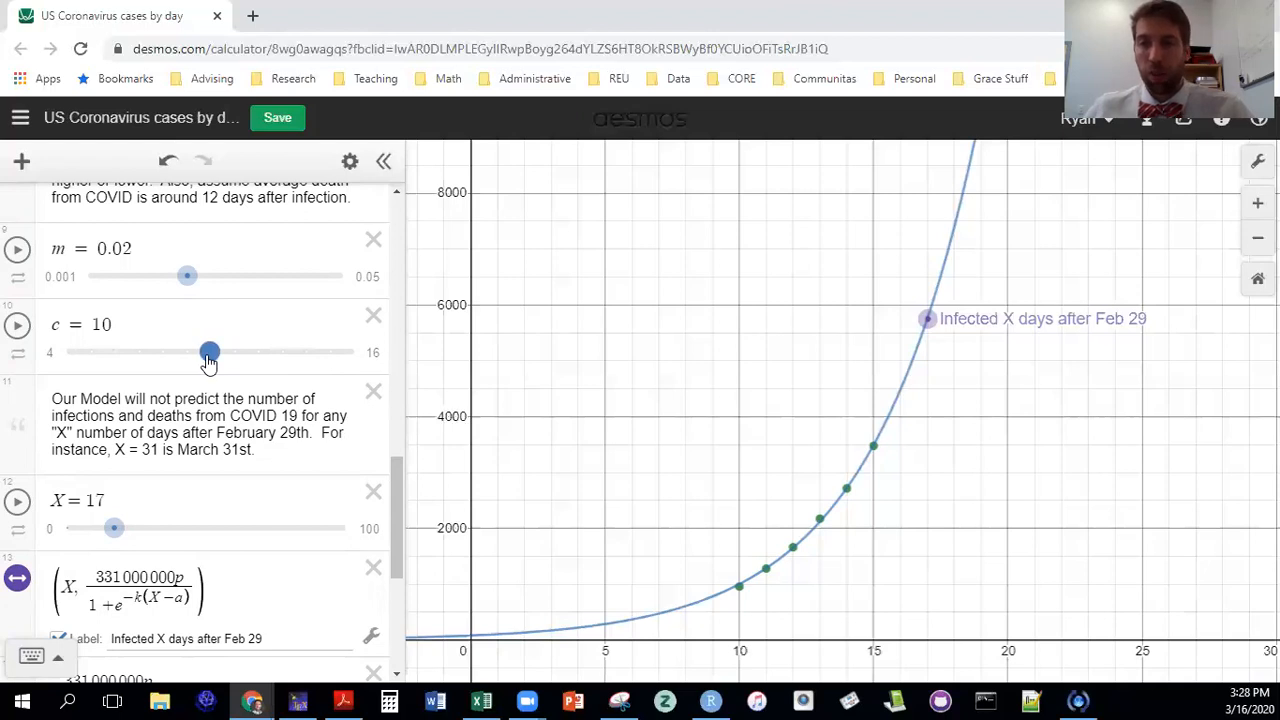
drag(209, 362, 177, 362)
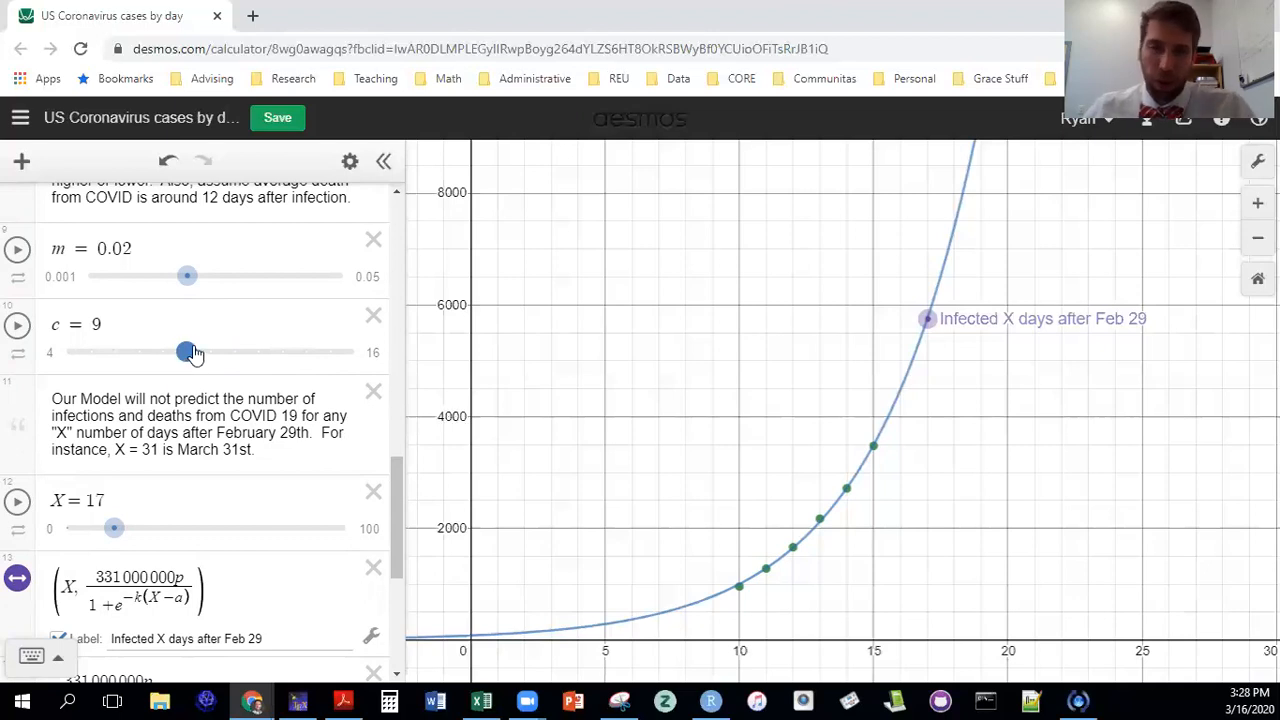
Set the prediction day X to 15, try 16 for comparison, and return it to 15
drag(392, 467, 385, 540)
mouse_move(114, 262)
mouse_down()
mouse_move(95, 265)
mouse_move(109, 265)
mouse_up()
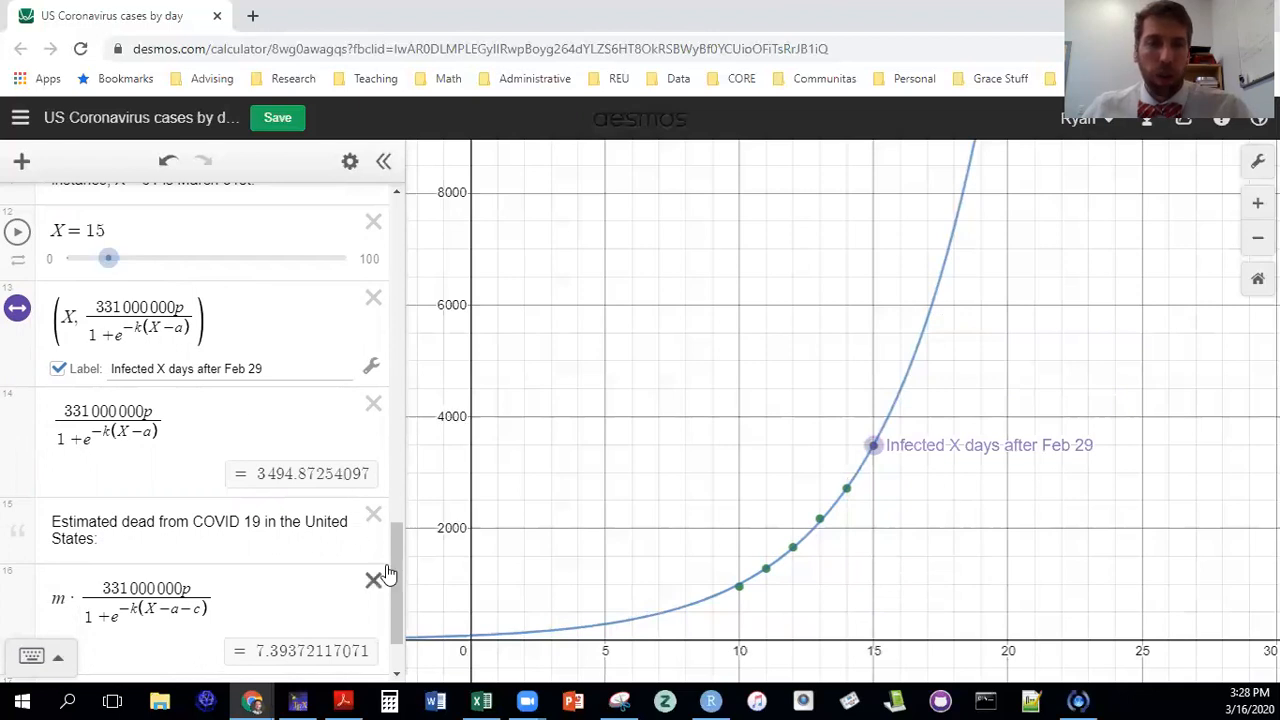
scroll(395, 583, down, 1)
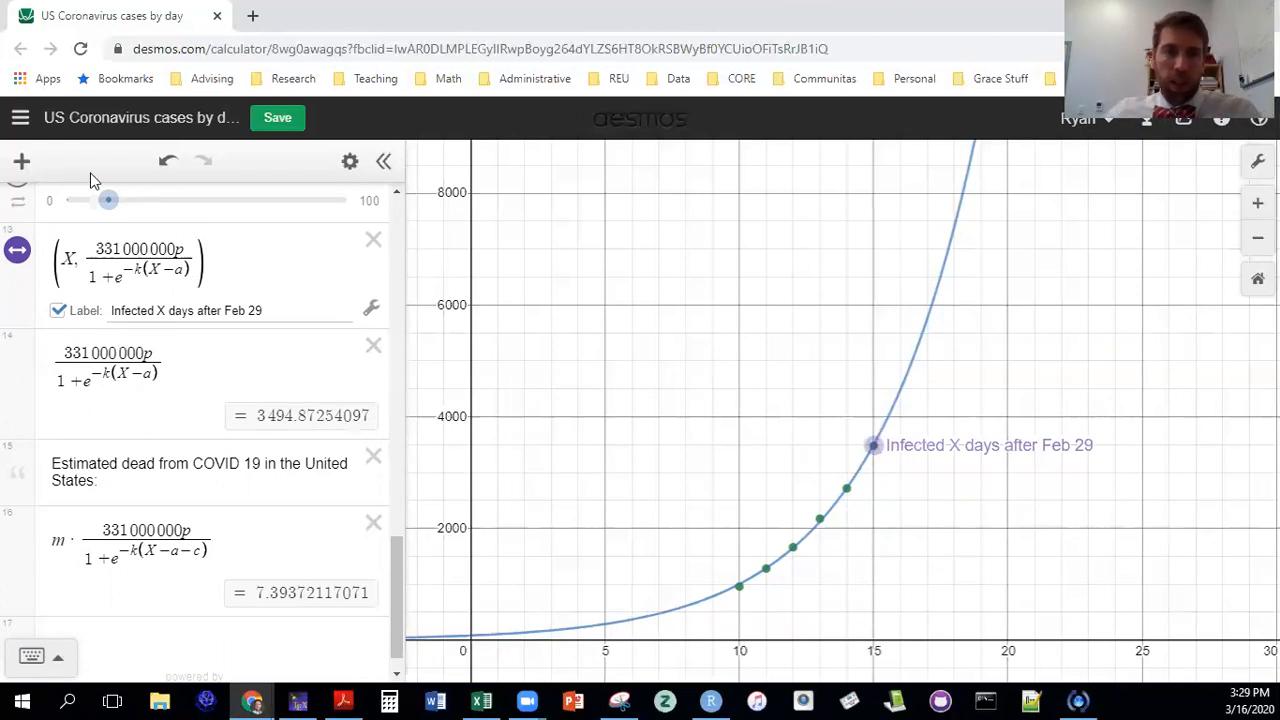
scroll(399, 572, up, 1)
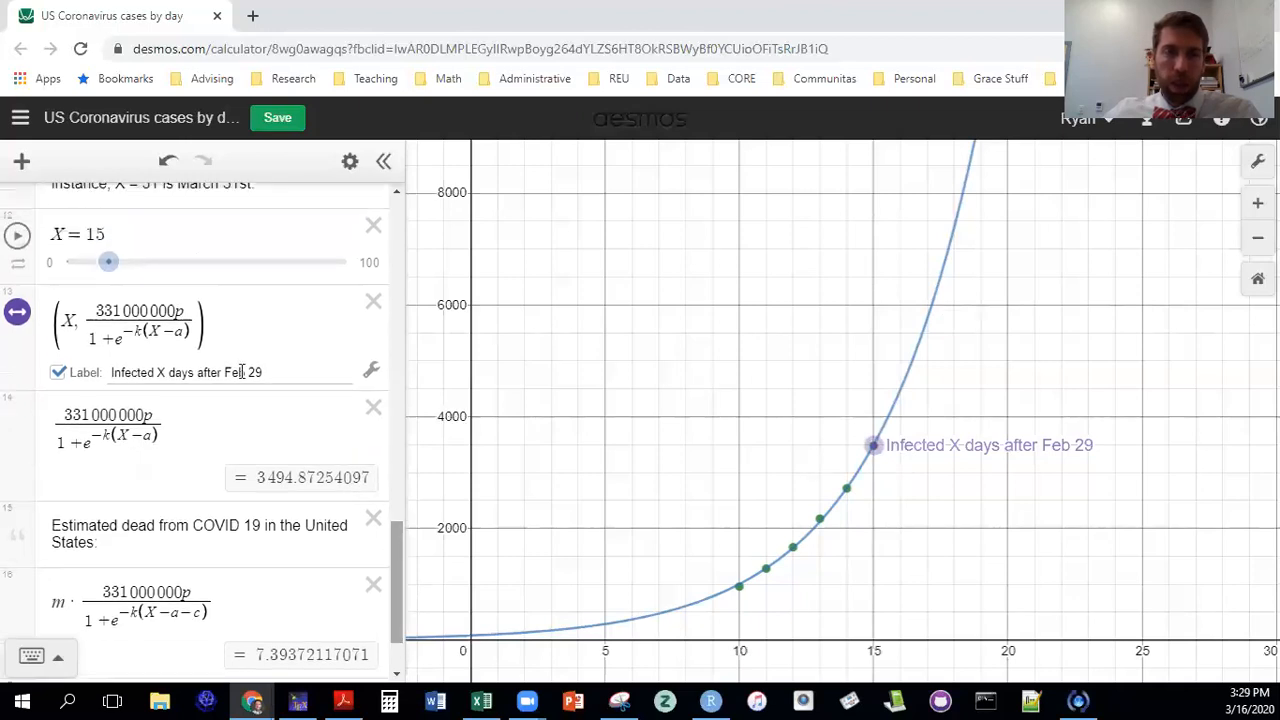
drag(111, 264, 113, 266)
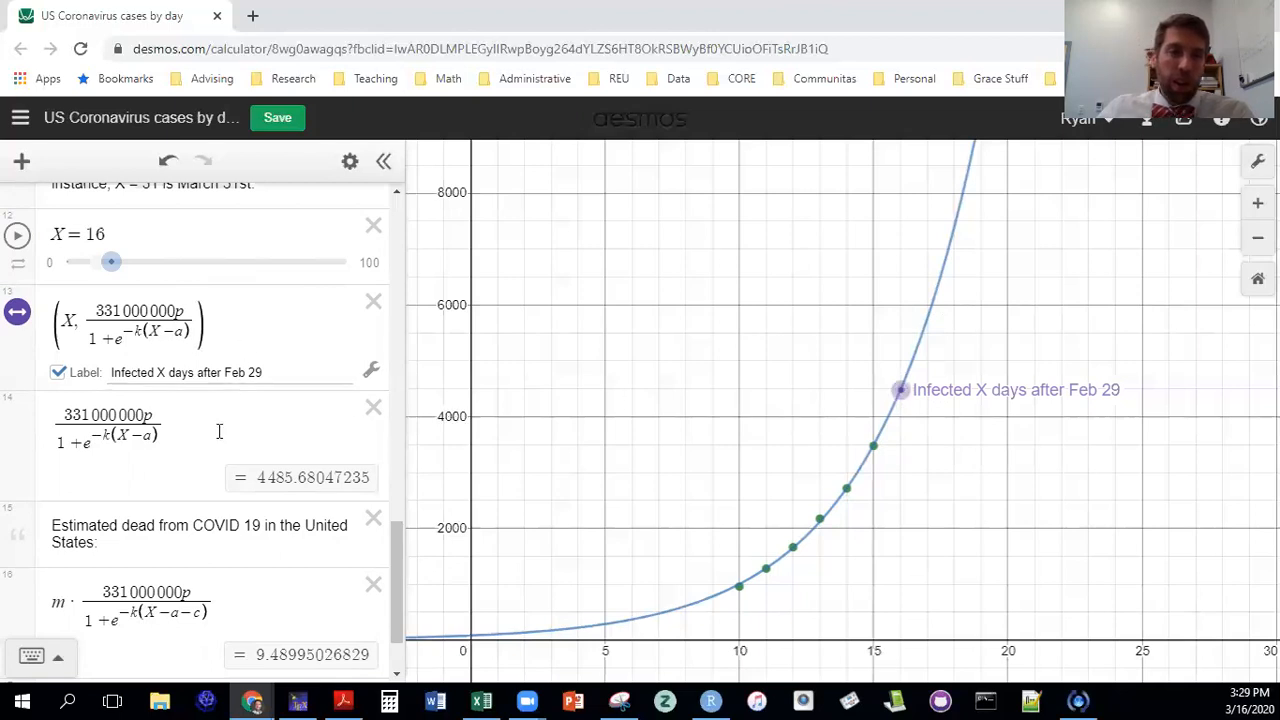
drag(110, 263, 109, 268)
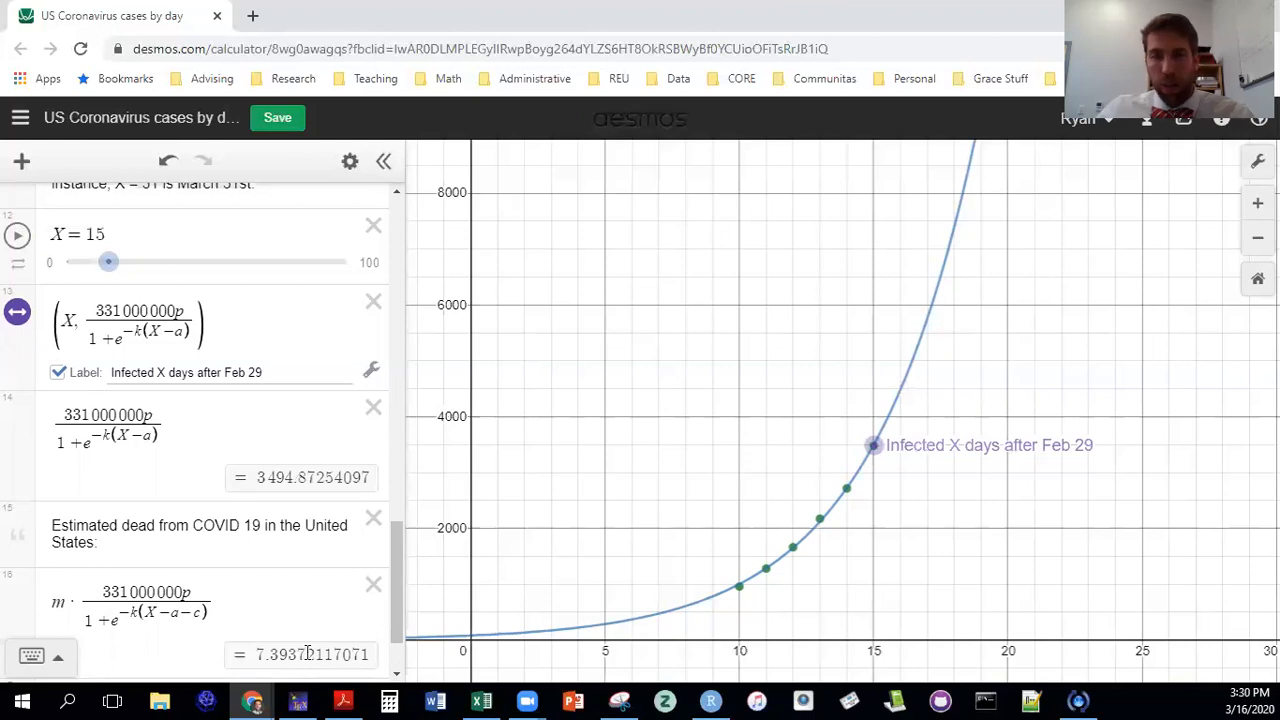
Lower the days-to-death parameter c to near the low end of its range and check the estimated deaths
scroll(394, 544, down, 2)
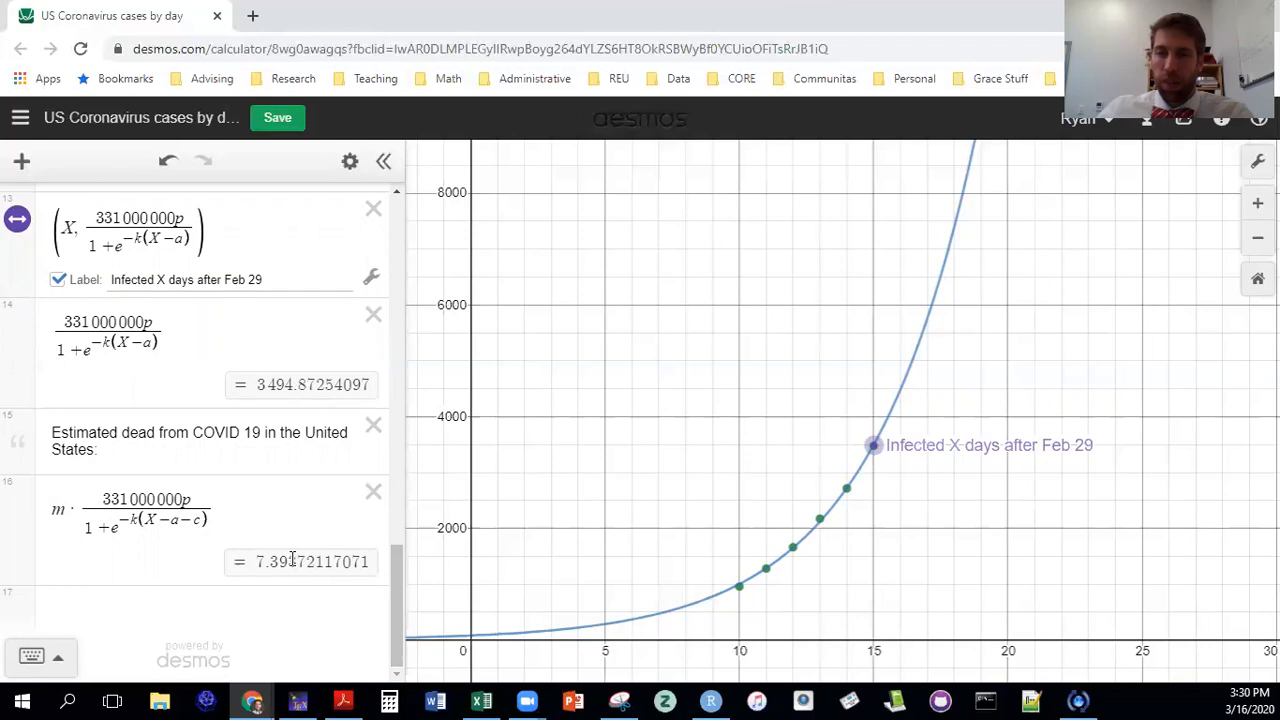
drag(397, 583, 396, 505)
drag(182, 422, 91, 425)
drag(397, 451, 379, 541)
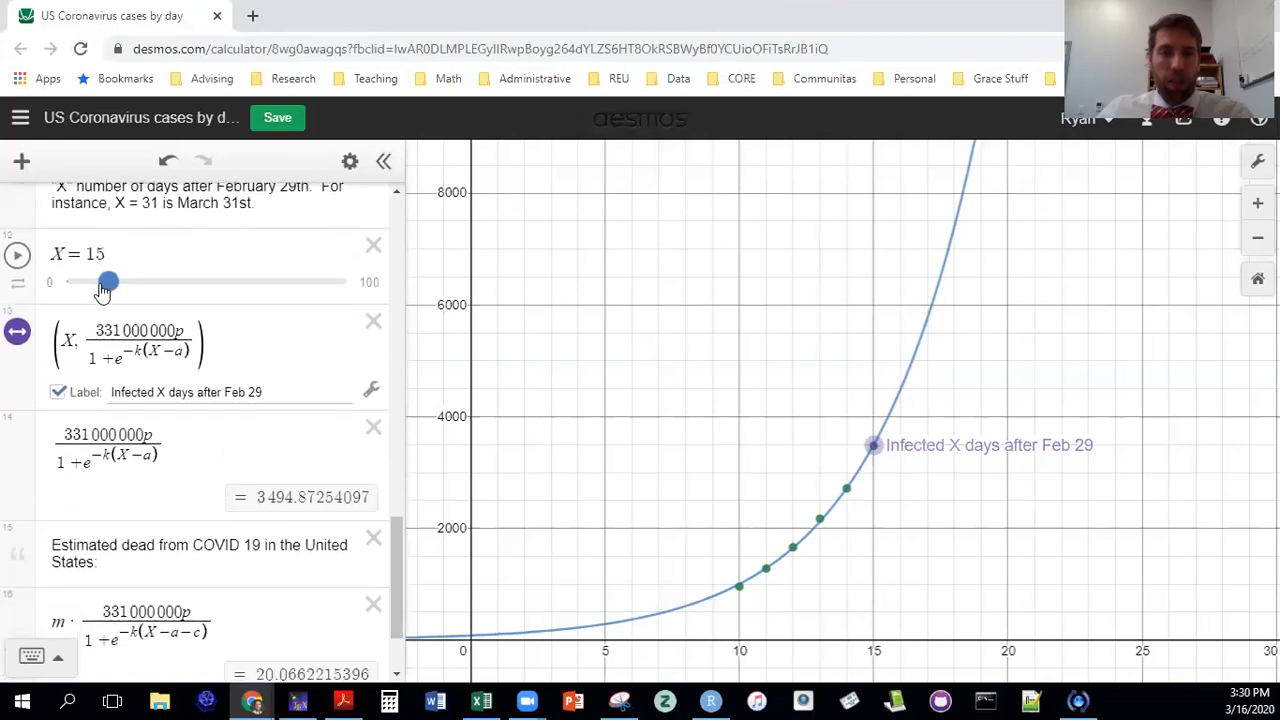
Raise the prediction day X in stages to 19, 23, 28 and 37, keeping the predicted infection point in sight on the graph
drag(108, 285, 120, 283)
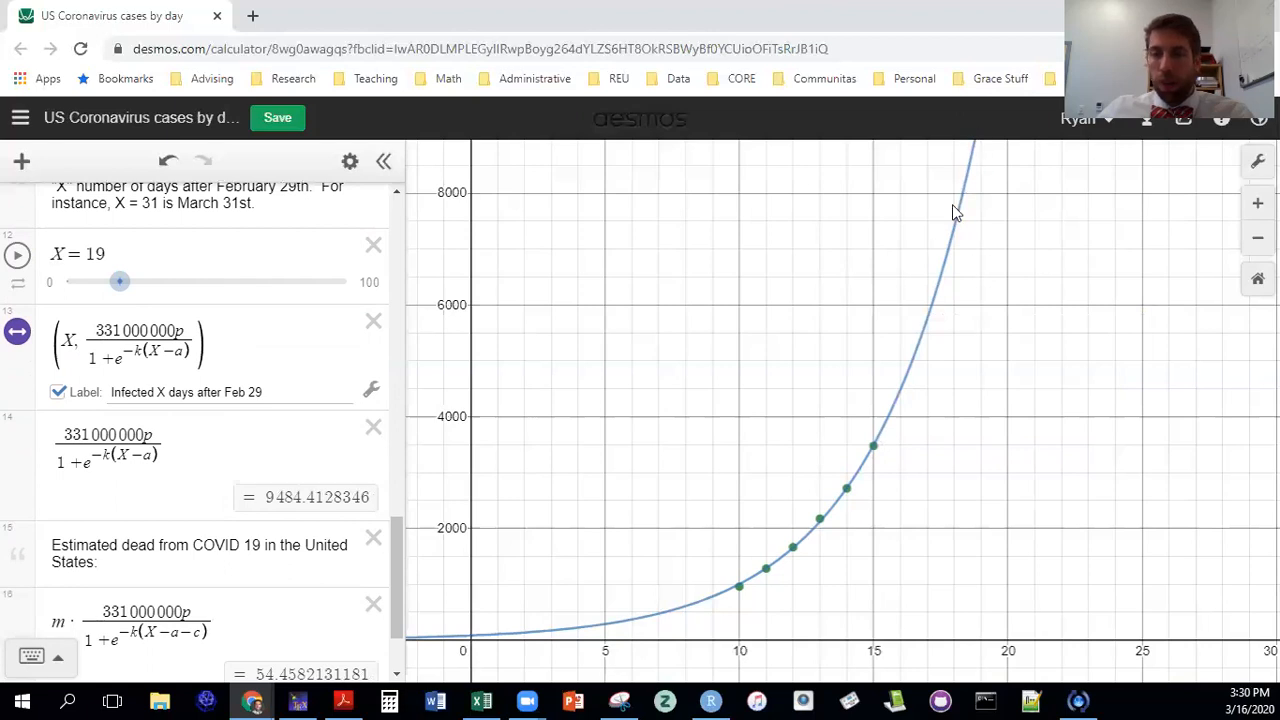
scroll(829, 369, down, 5)
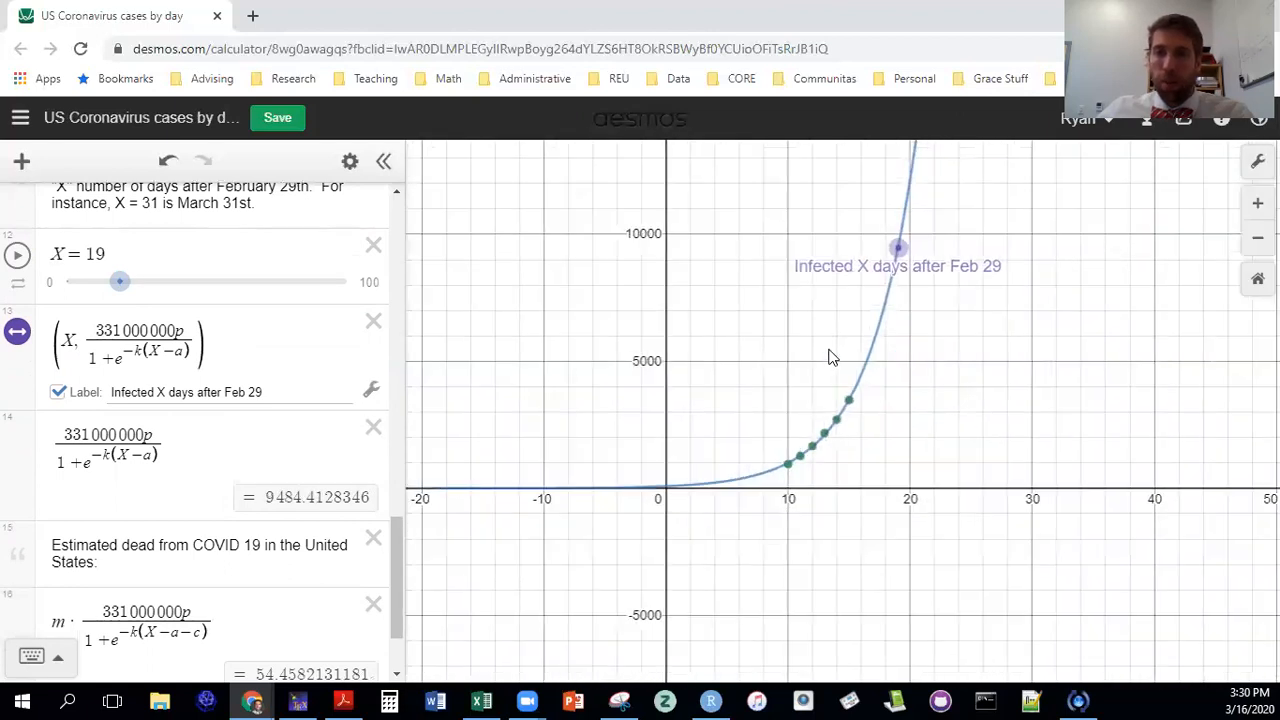
drag(845, 230, 638, 431)
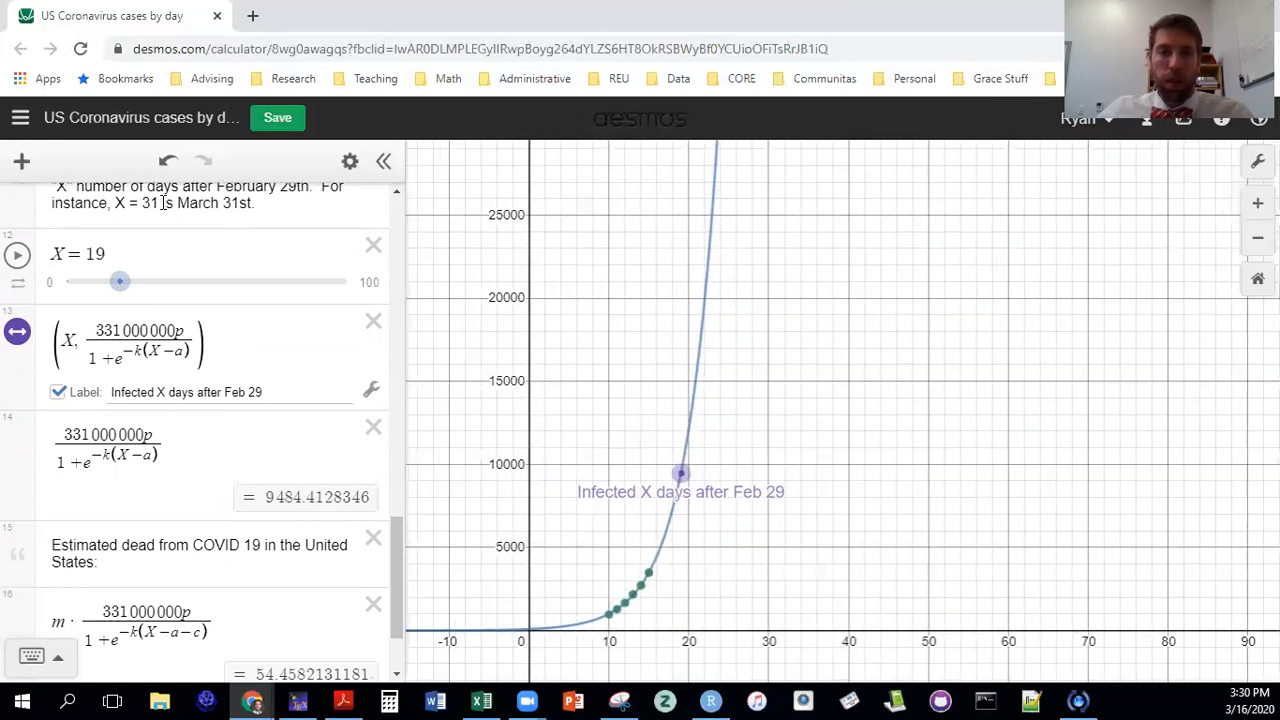
drag(118, 282, 132, 283)
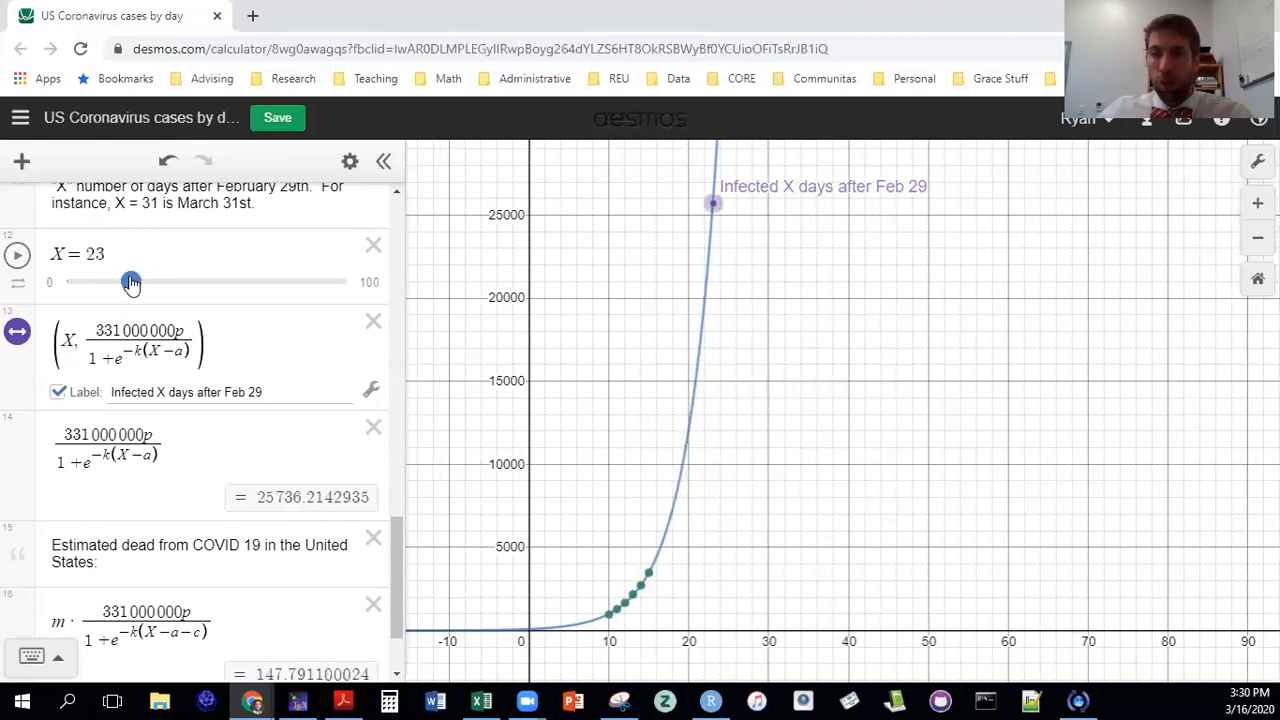
scroll(800, 320, down, 5)
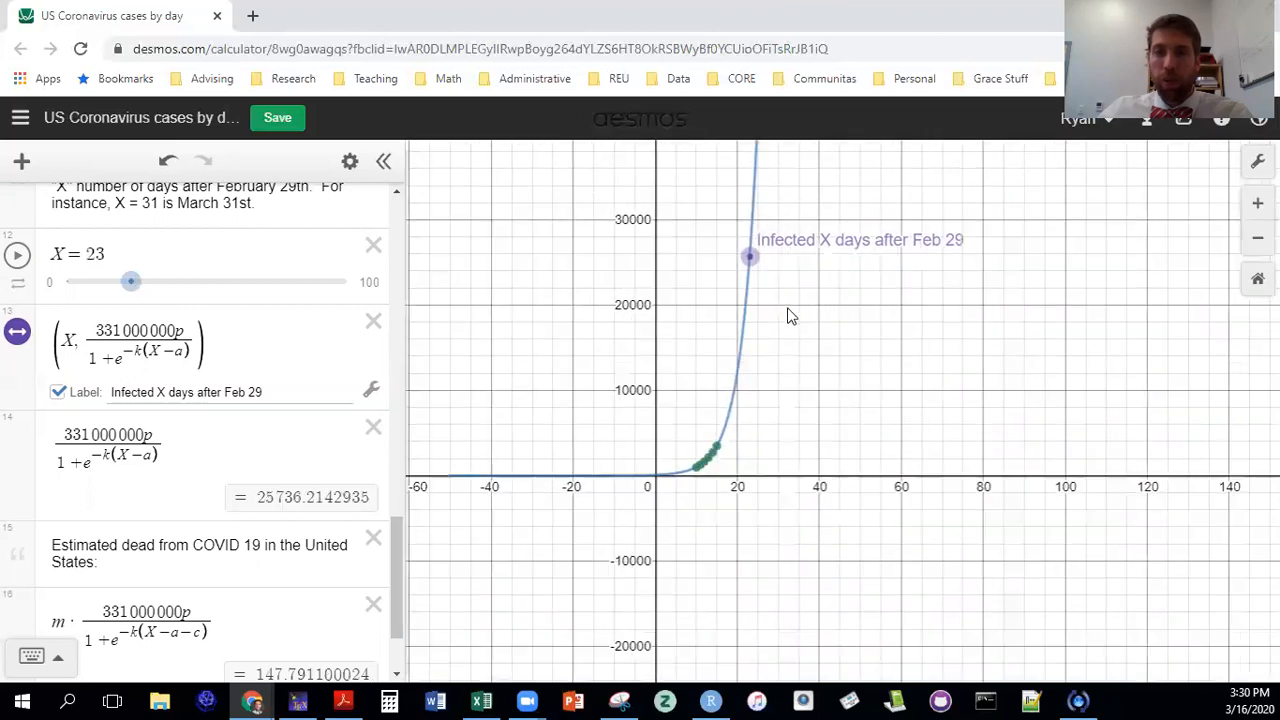
drag(703, 456, 549, 503)
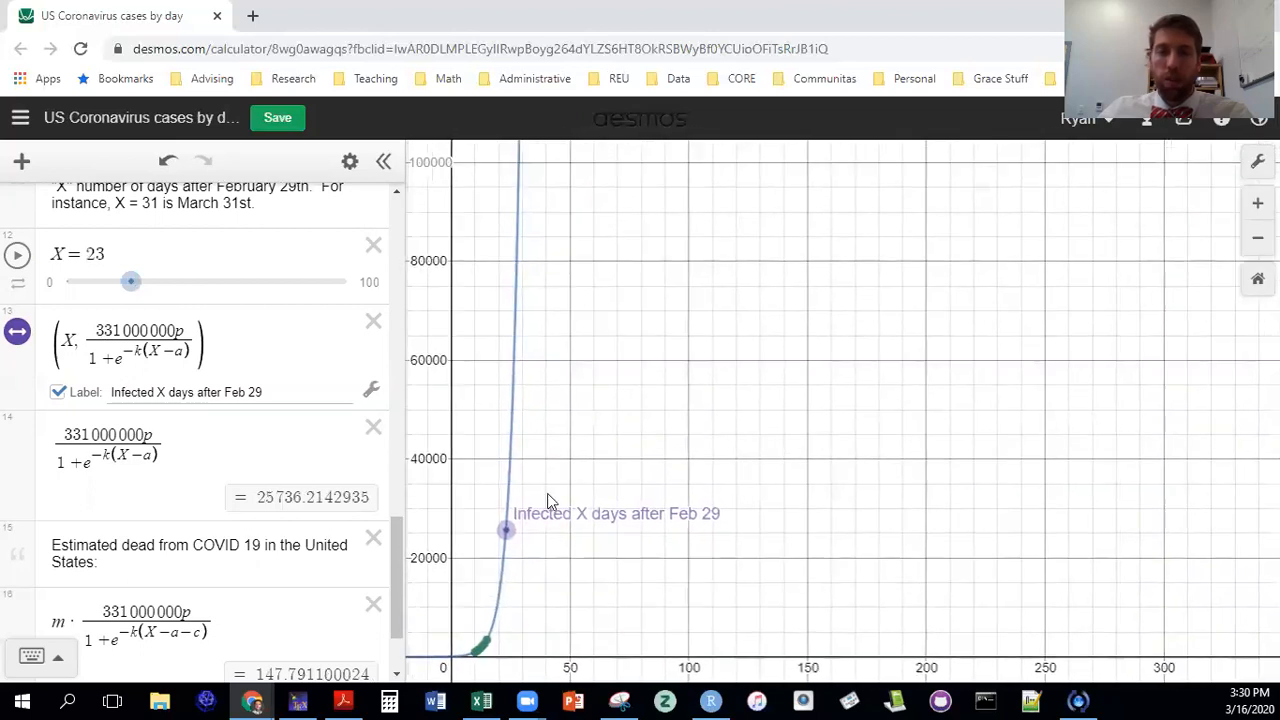
drag(133, 287, 145, 287)
scroll(742, 338, down, 3)
scroll(742, 338, down, 5)
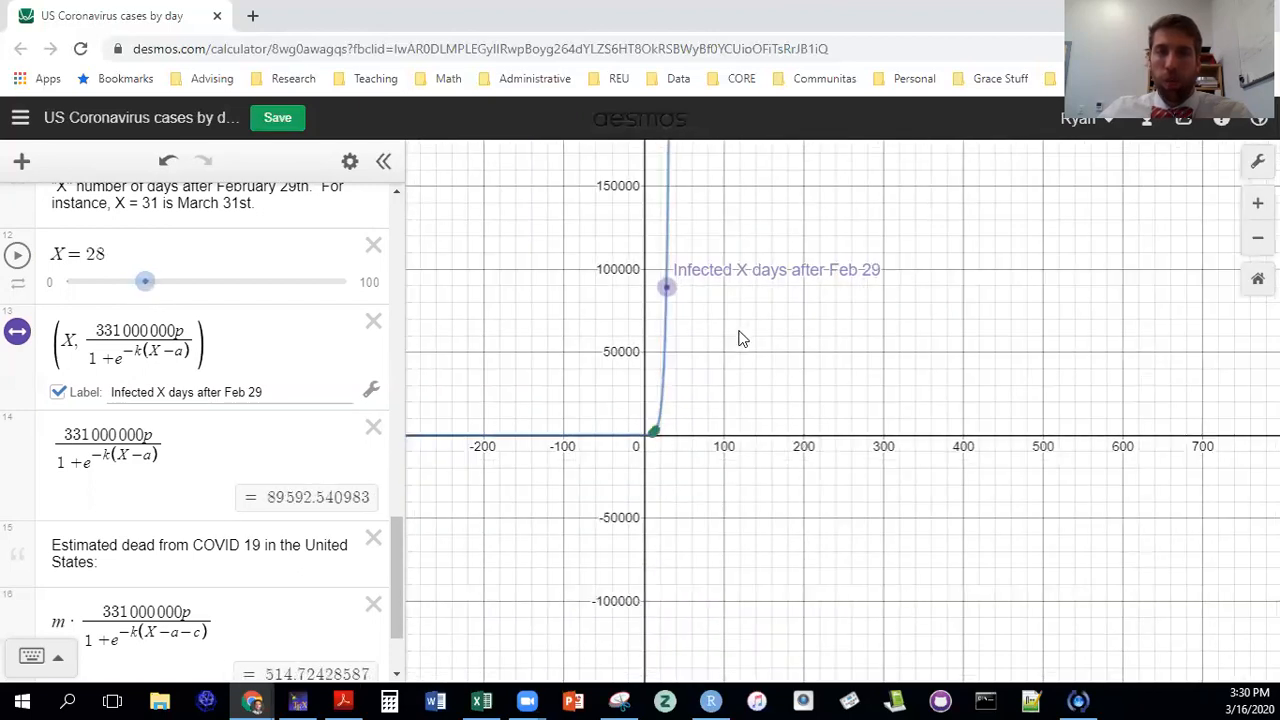
drag(725, 333, 584, 464)
drag(146, 283, 176, 285)
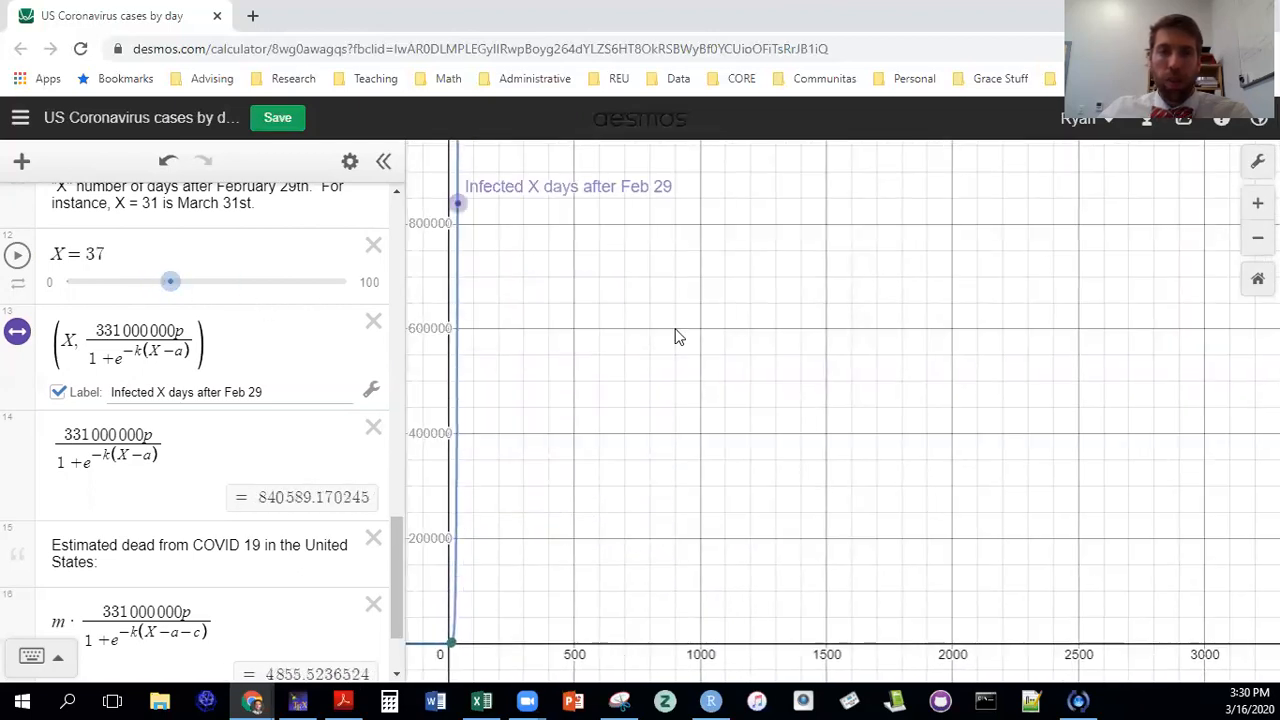
scroll(694, 348, down, 10)
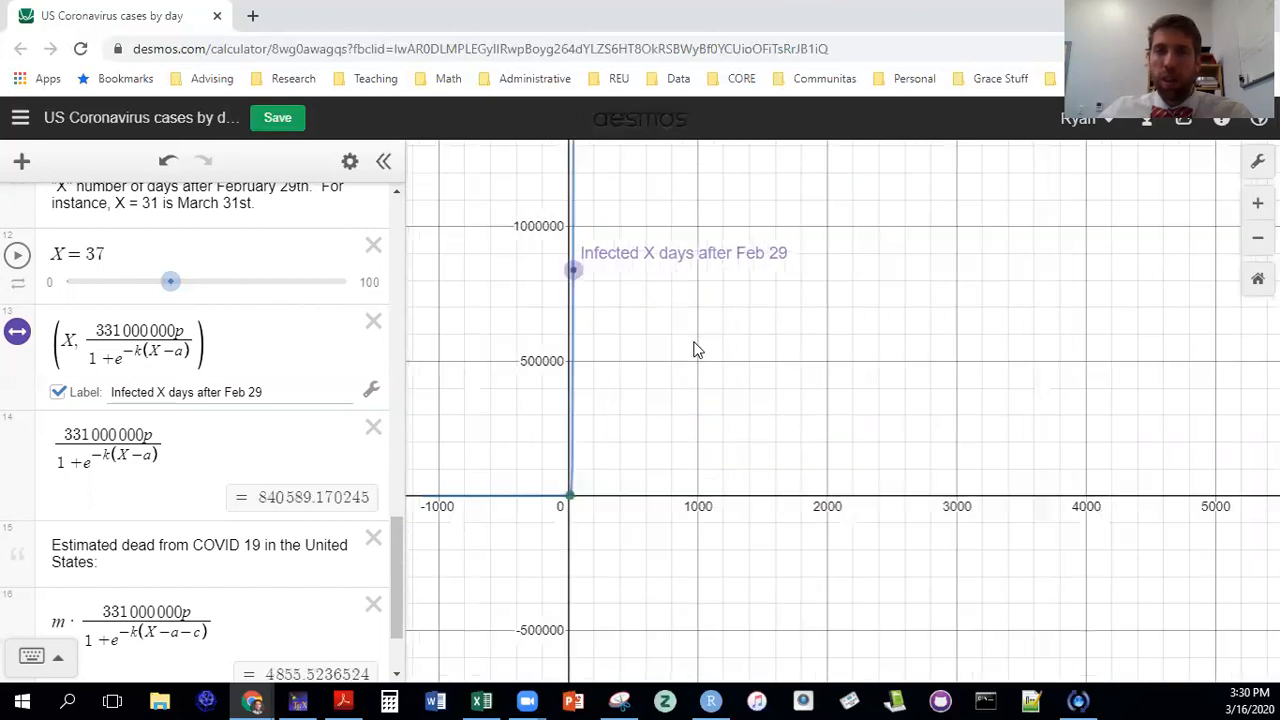
Raise the prediction day X to 46 and on to 54, keeping the predicted infection point in sight on the graph
drag(672, 300, 540, 479)
drag(171, 283, 197, 288)
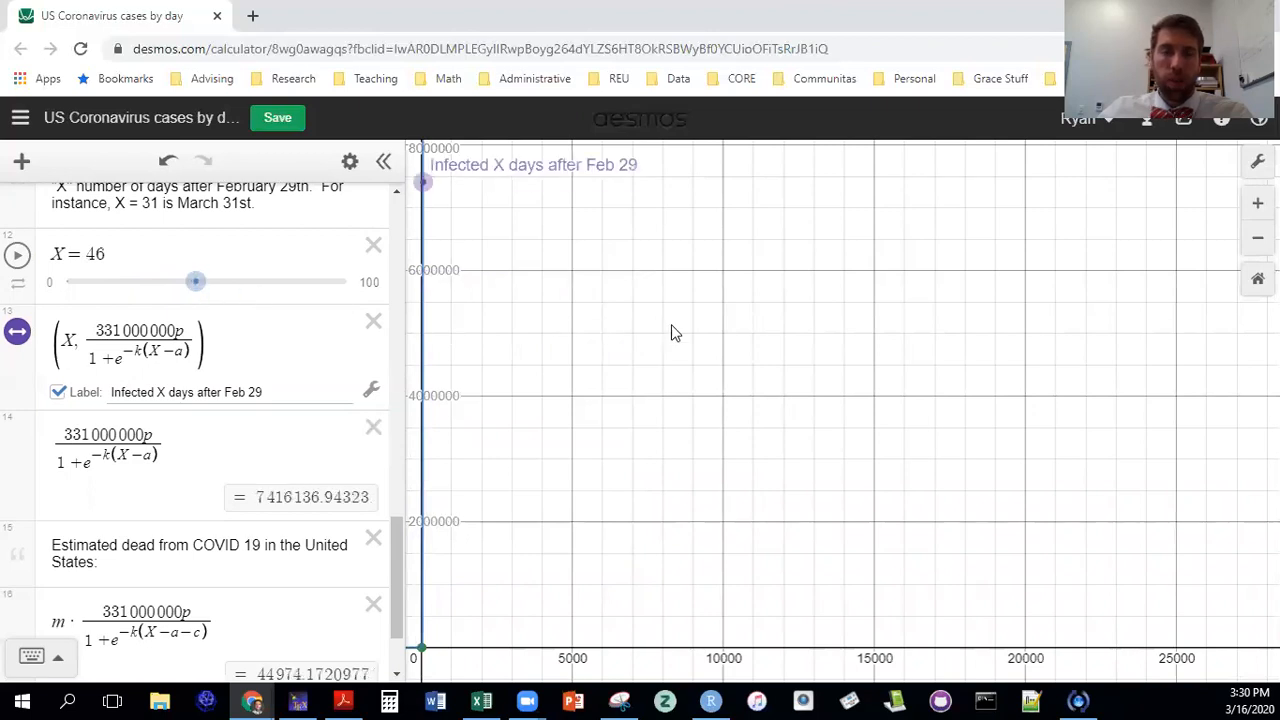
scroll(630, 345, down, 8)
drag(645, 360, 606, 534)
drag(196, 283, 217, 282)
drag(566, 297, 643, 301)
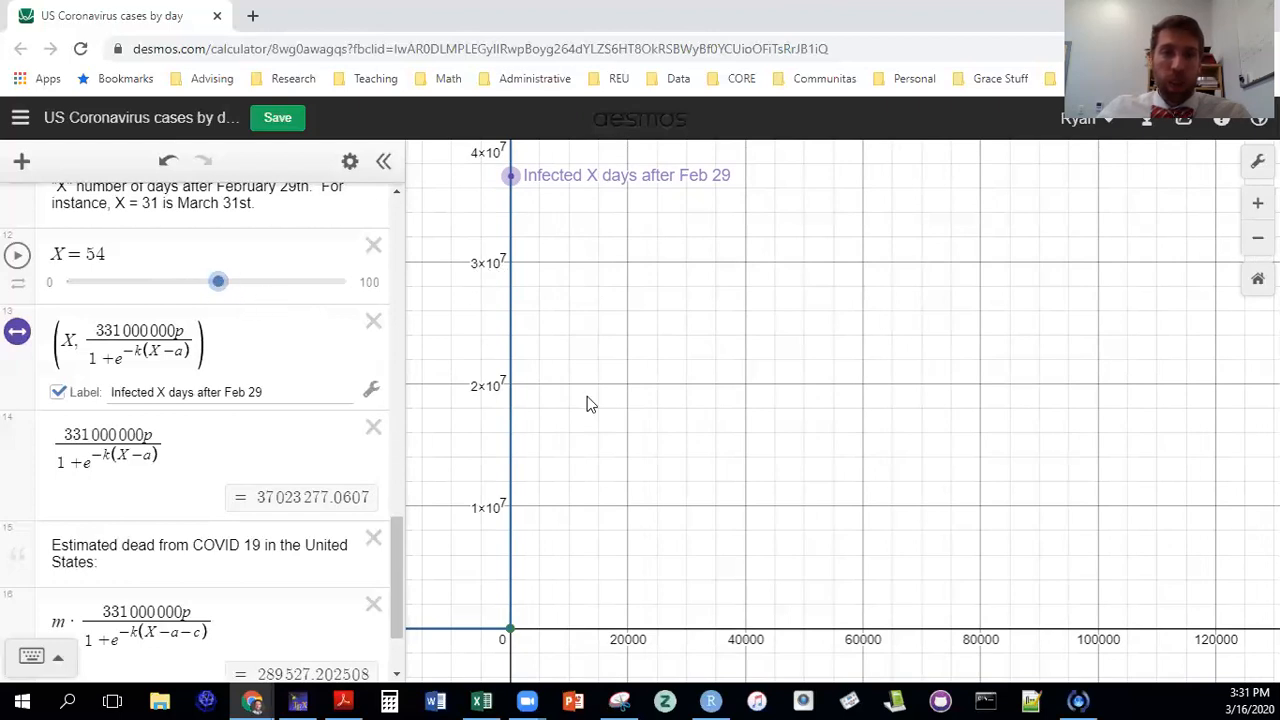
Raise the prediction day X to 96 to predict infections near the end of the slider's range
scroll(633, 420, down, 2)
scroll(633, 405, down, 3)
drag(554, 529, 527, 500)
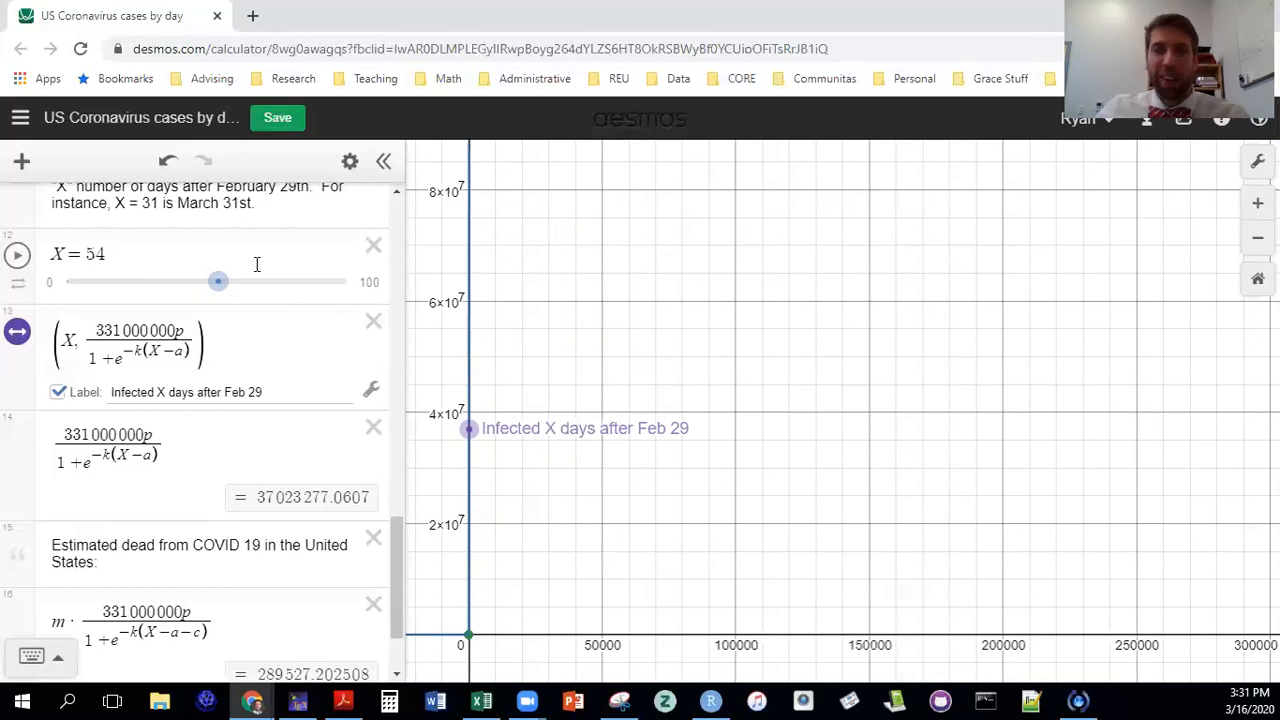
scroll(571, 325, down, 3)
drag(598, 256, 580, 311)
drag(213, 285, 335, 300)
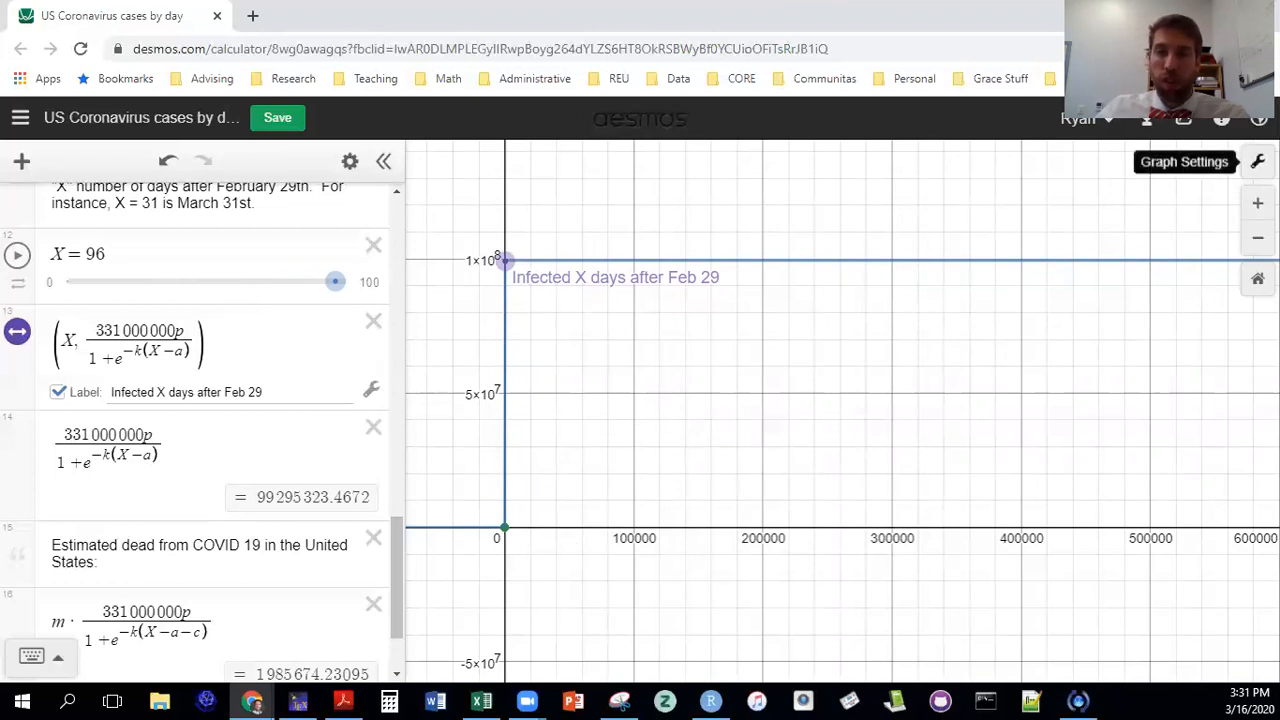
Set the graph's x-axis range from -5 to 105 so the whole logistic curve can be viewed
click(1257, 161)
click(1013, 446)
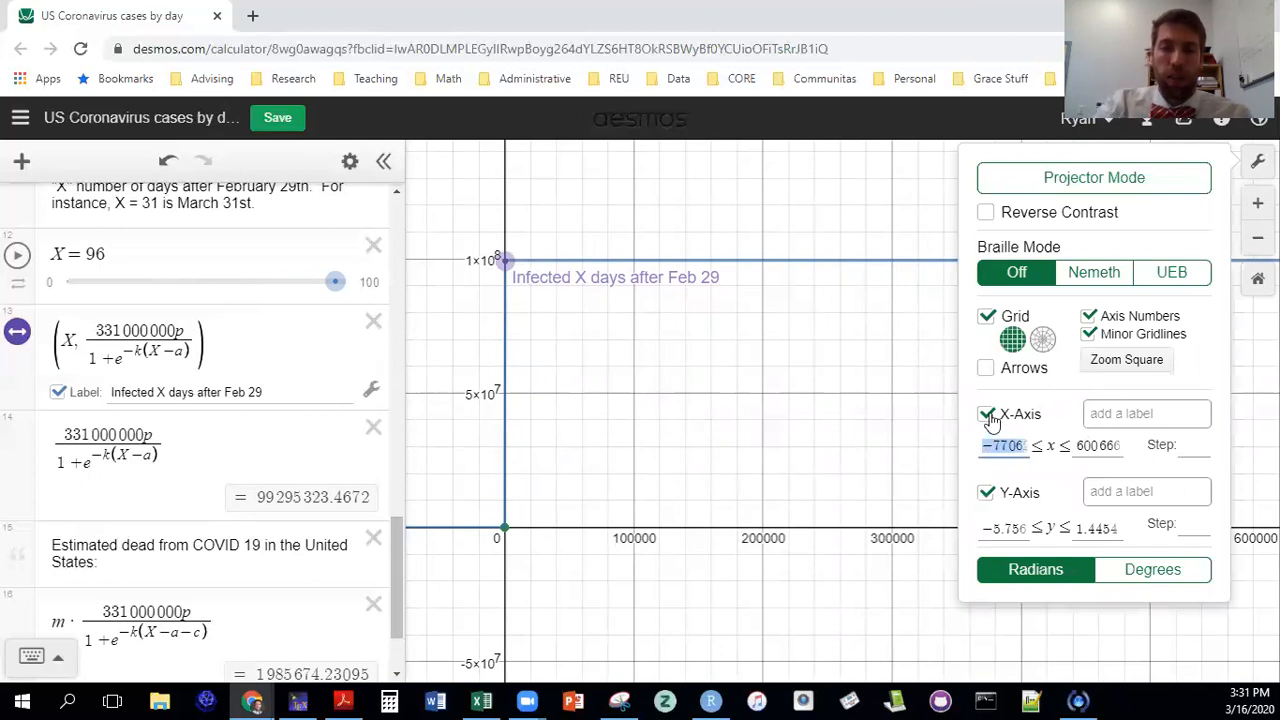
text(-5)
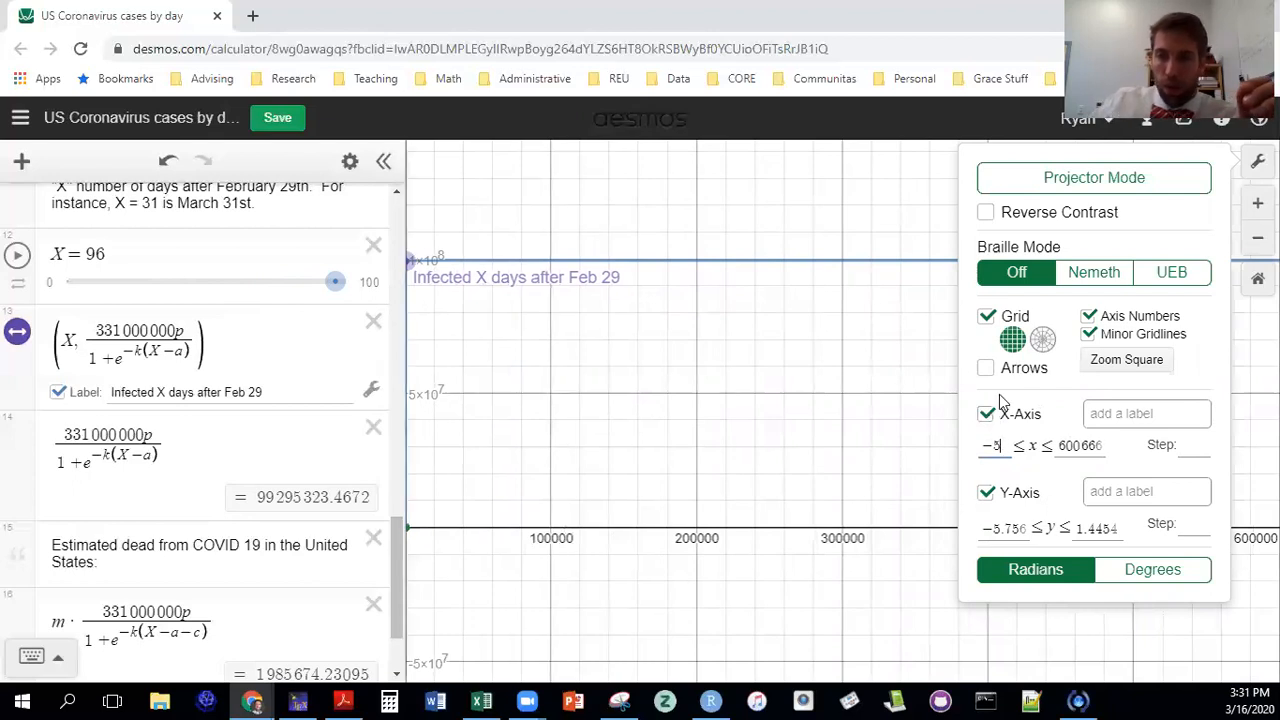
drag(1060, 444, 1114, 449)
text(12)
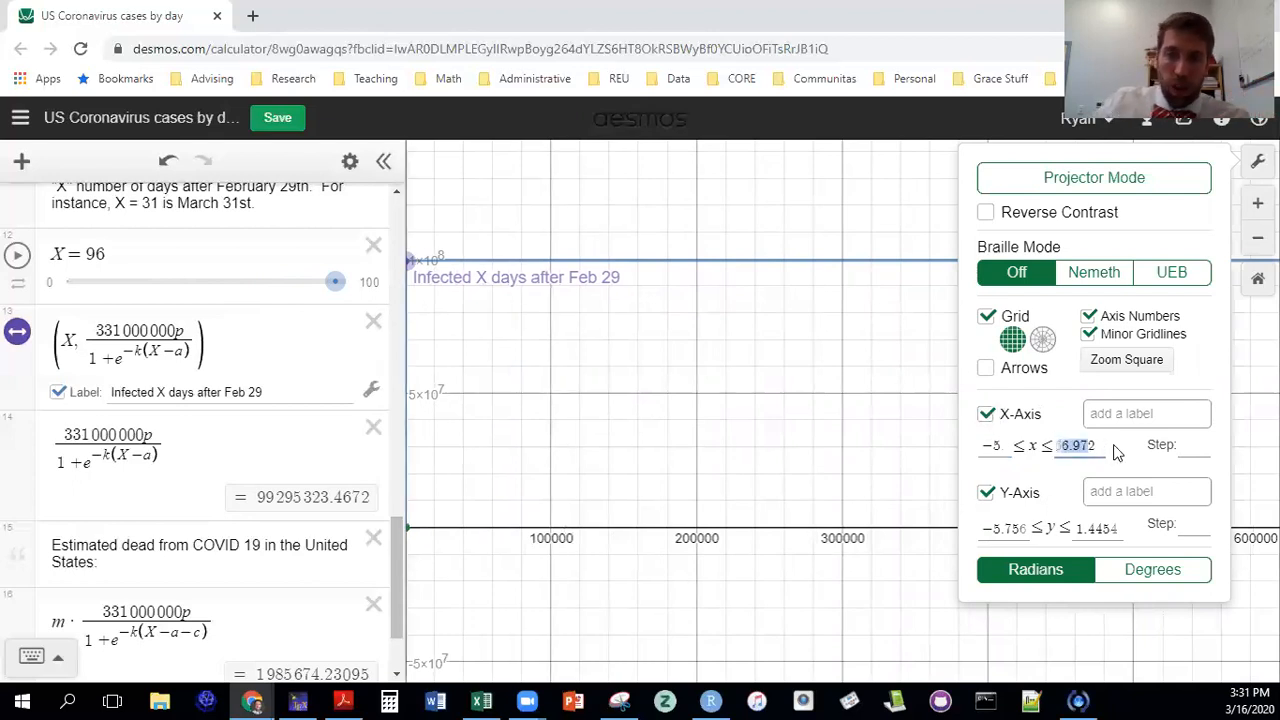
key(BackSpace)
text(000)
key(BackSpace)
key(BackSpace)
text(5)
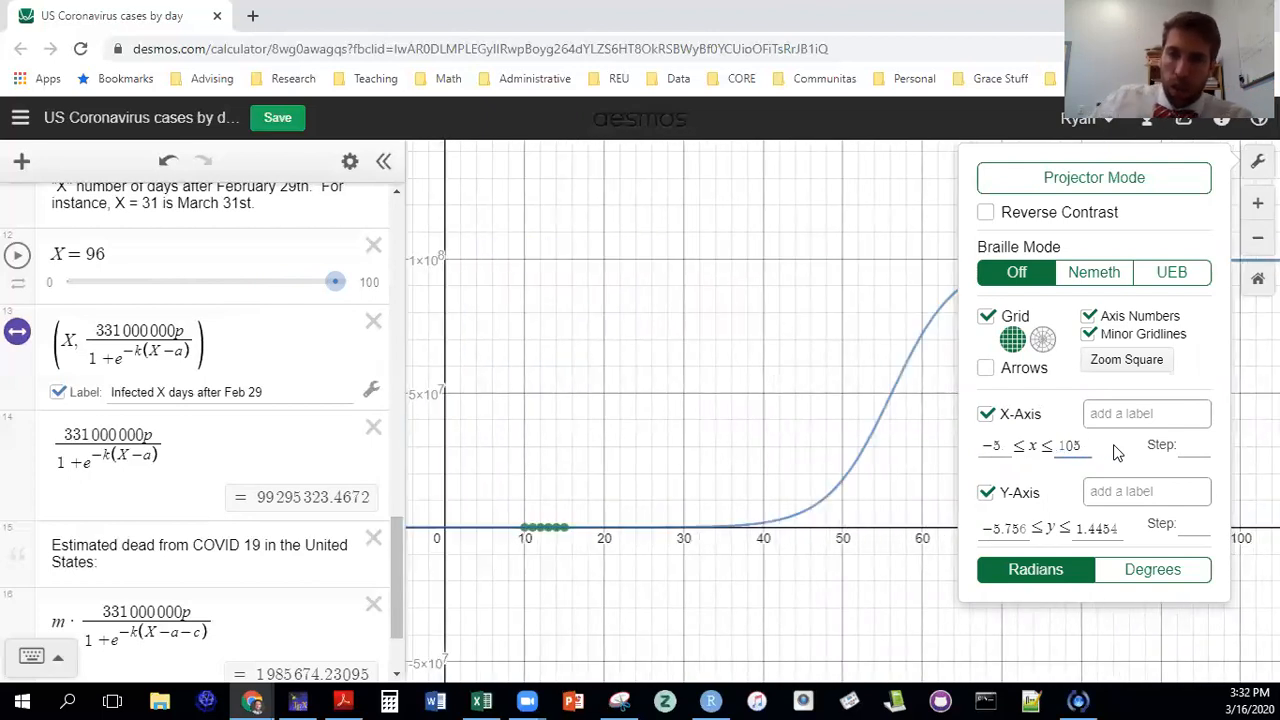
click(1073, 528)
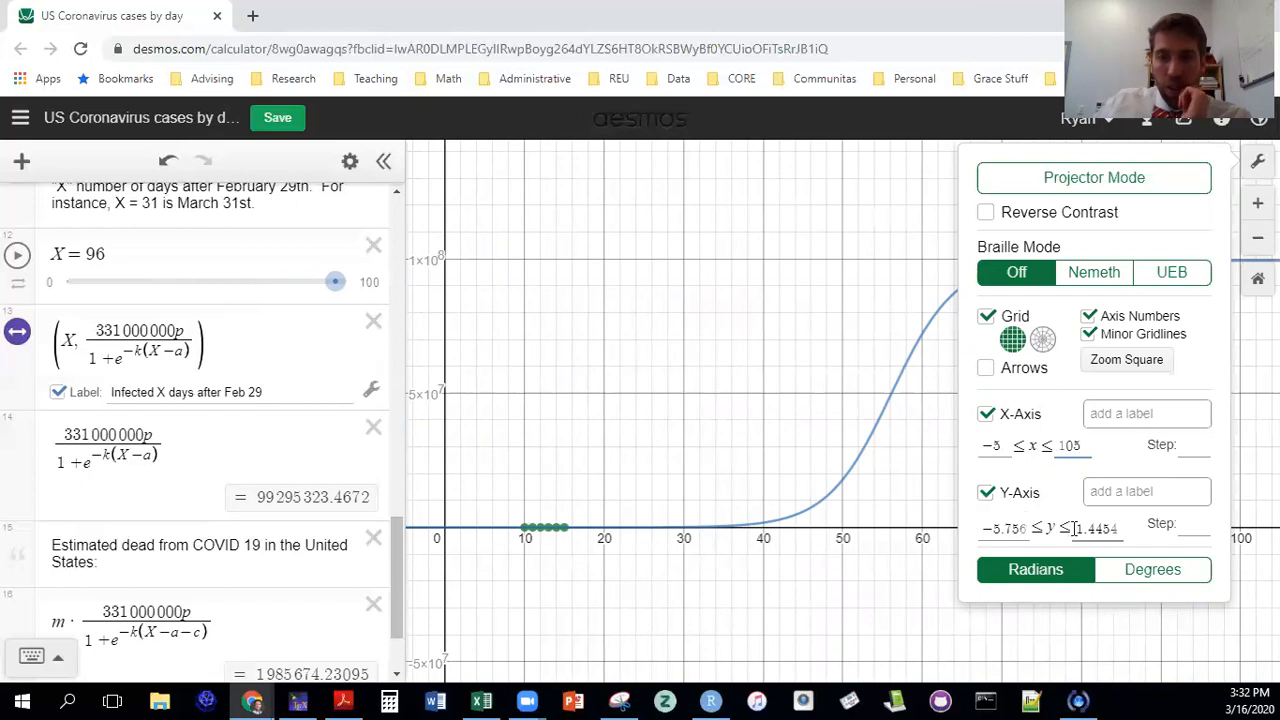
drag(857, 409, 817, 437)
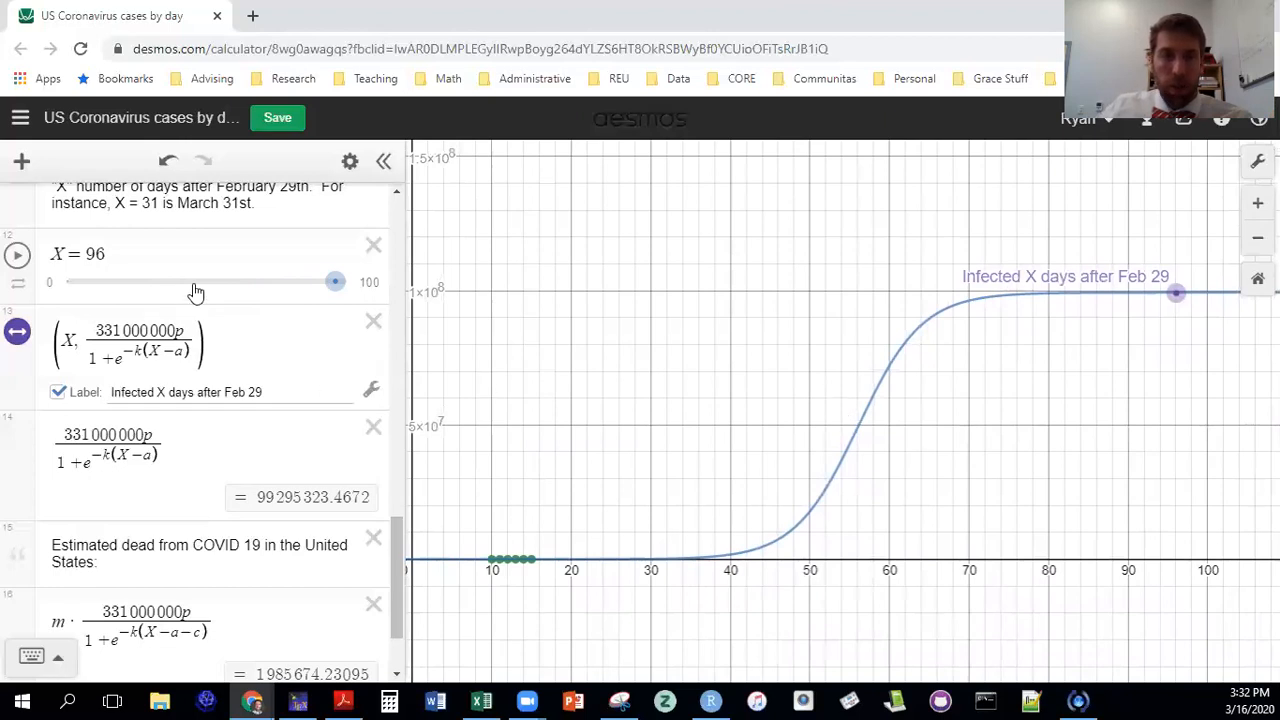
Lower the prediction day X to 62, check the estimated deaths, and raise X to 77
drag(333, 284, 232, 302)
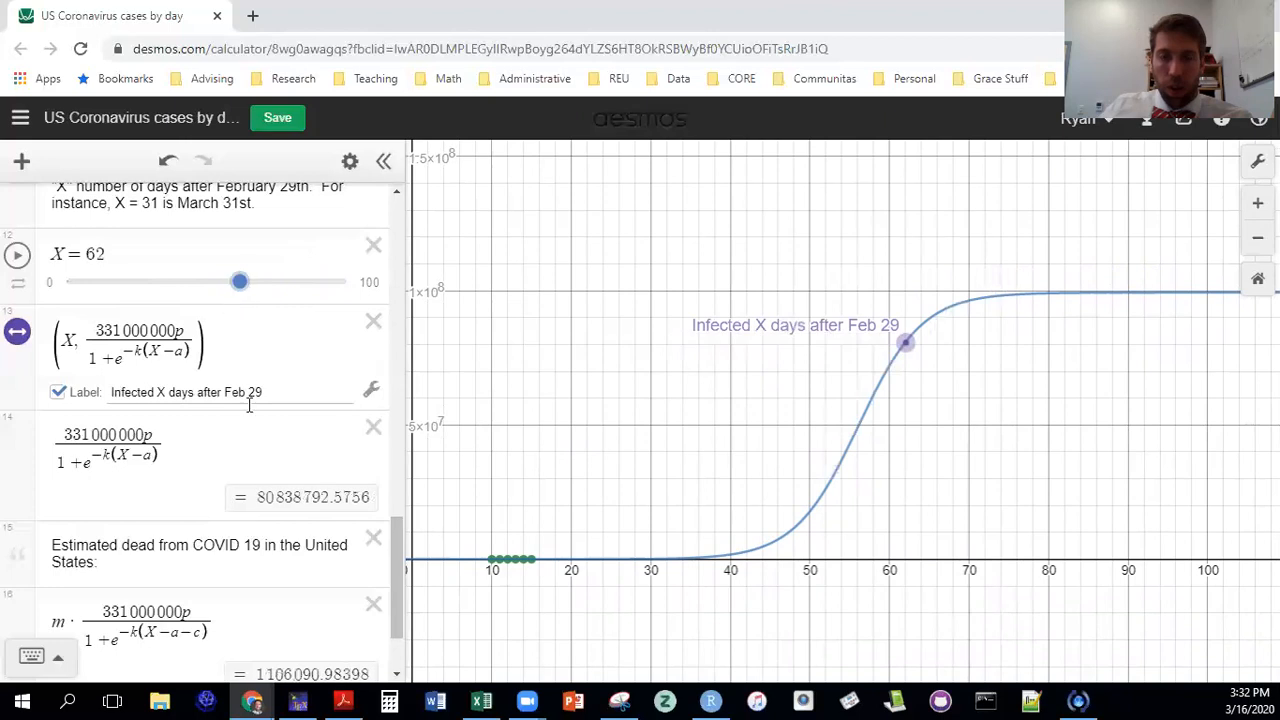
drag(398, 557, 390, 566)
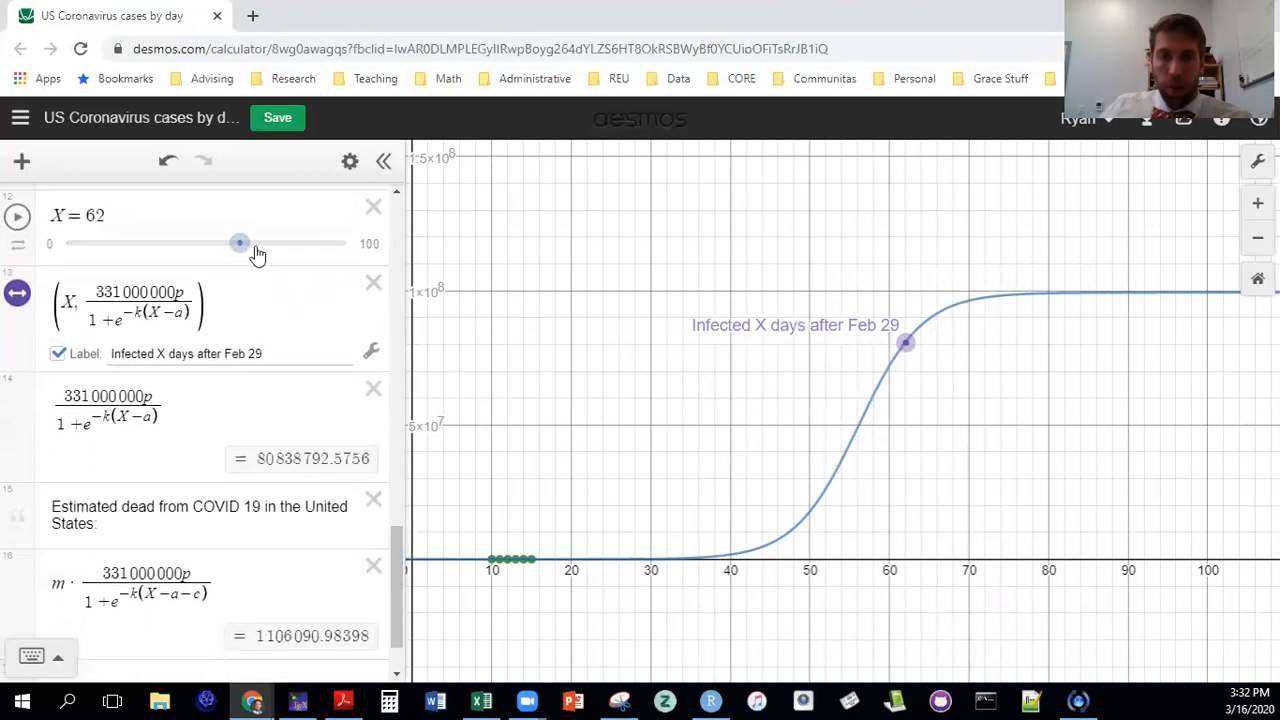
drag(235, 255, 281, 270)
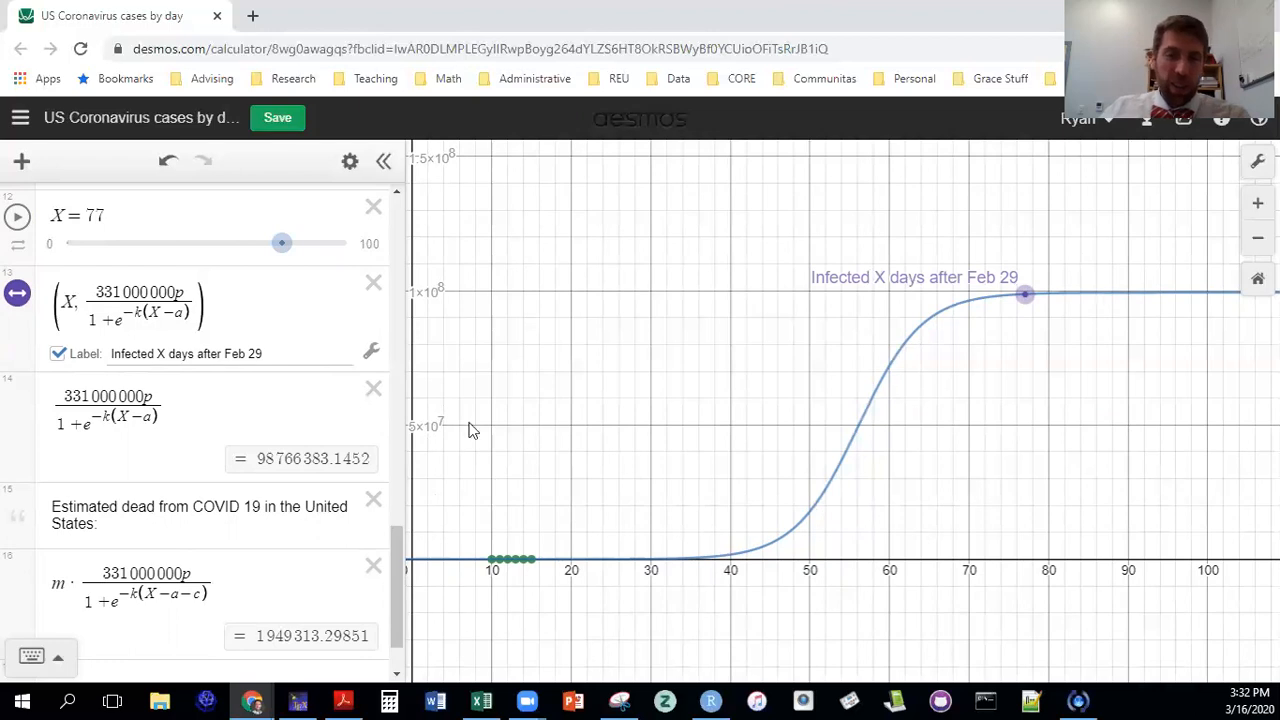
Set the share of the US population eventually infected, p, to 1 and fit the resulting curve in the graph view
drag(394, 576, 430, 323)
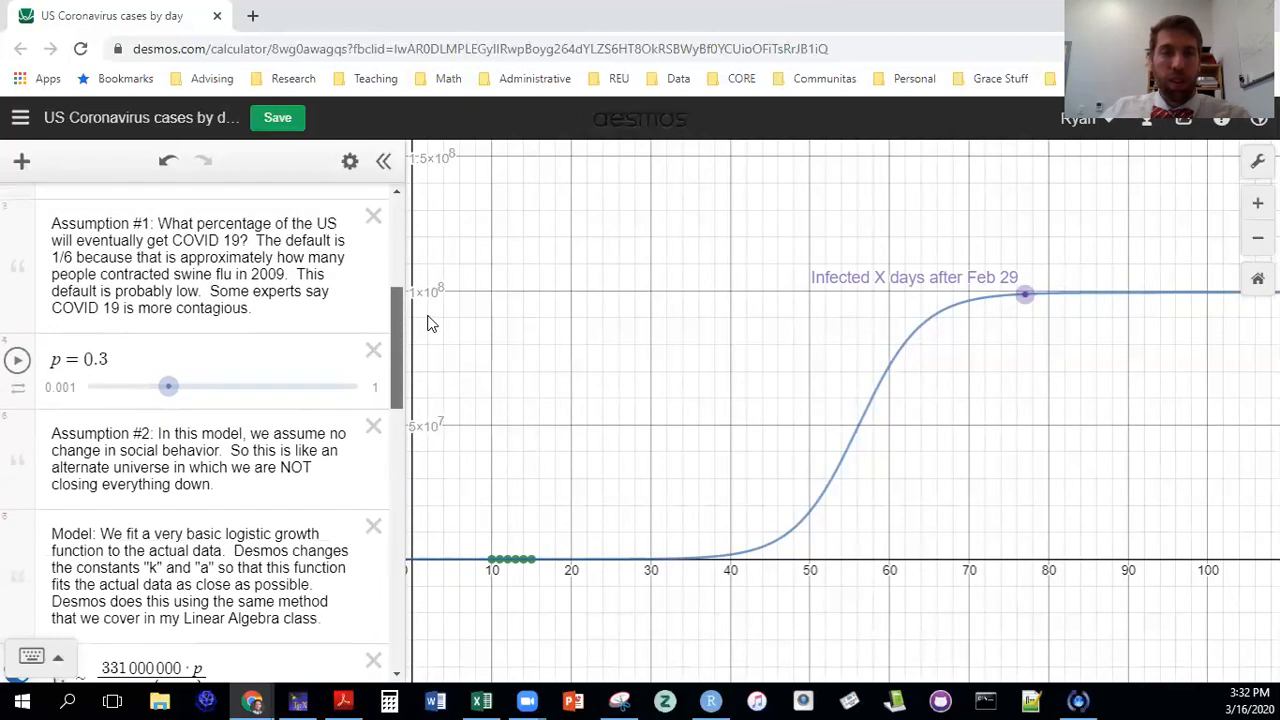
drag(166, 488, 383, 486)
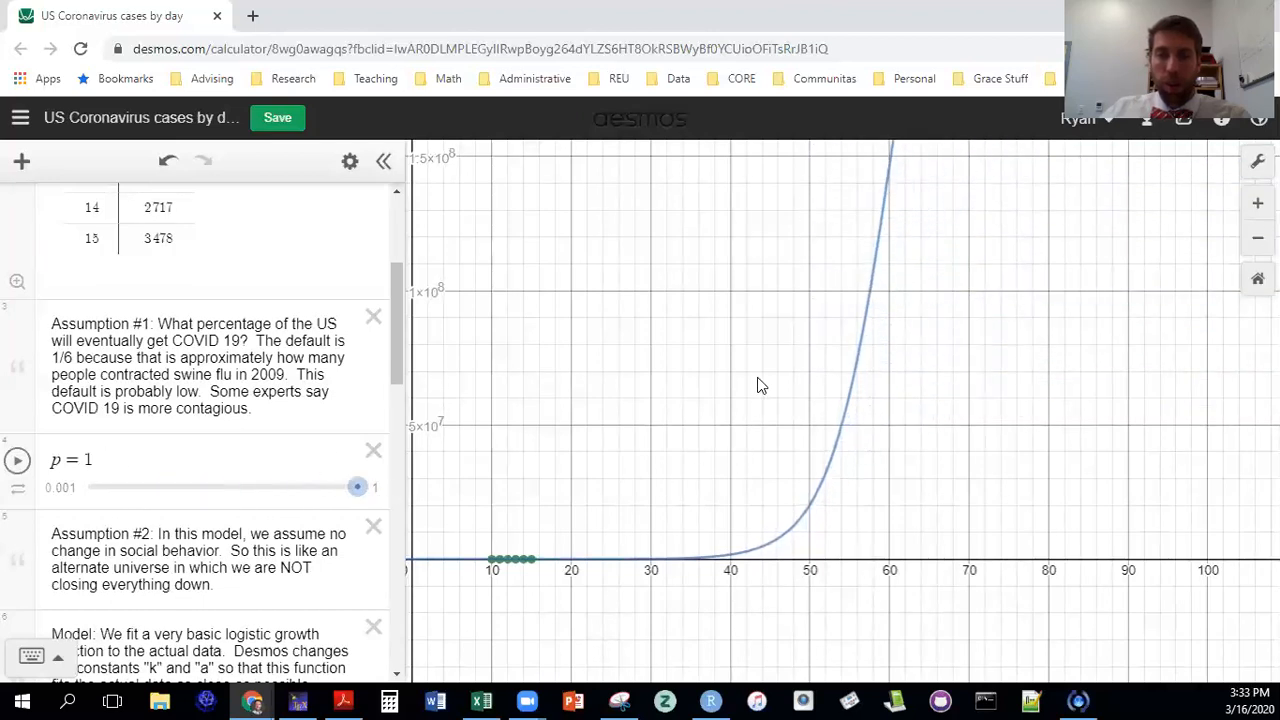
scroll(759, 386, down, 5)
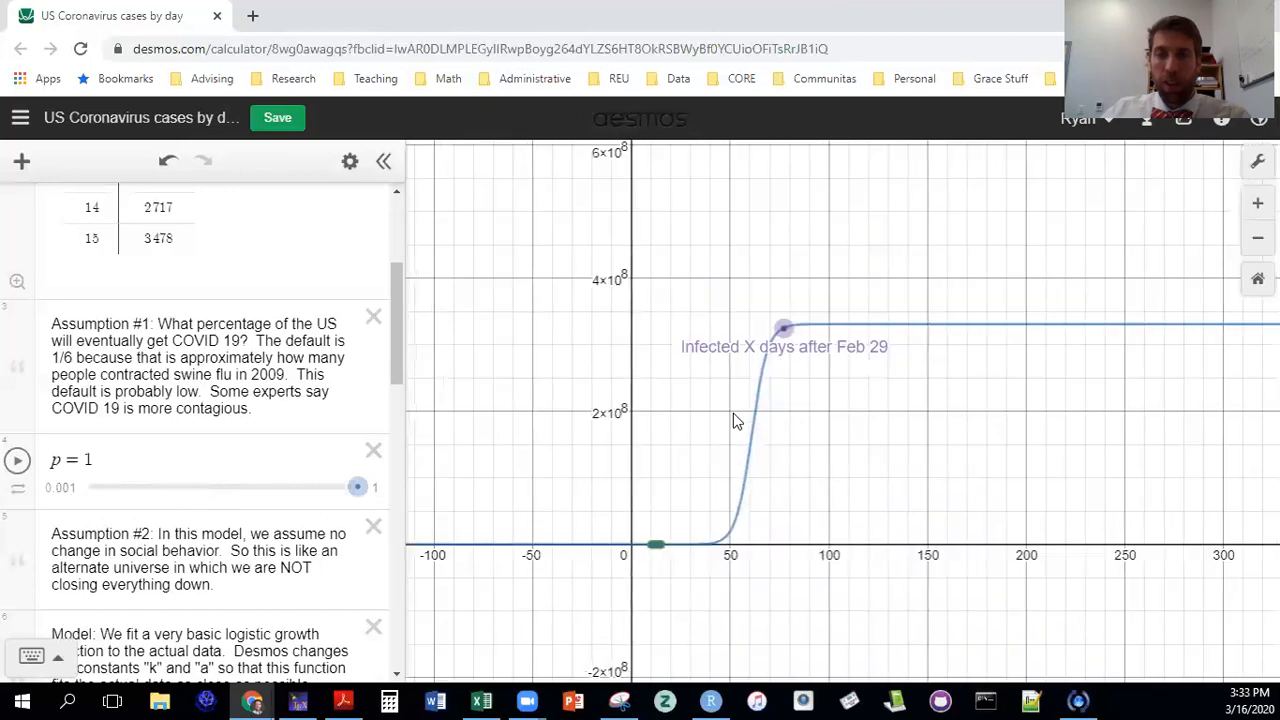
Set the mortality rate m to 0.017 and the days-to-death parameter c to 8, and check the estimated deaths
drag(397, 352, 391, 506)
drag(185, 462, 171, 461)
drag(101, 539, 157, 539)
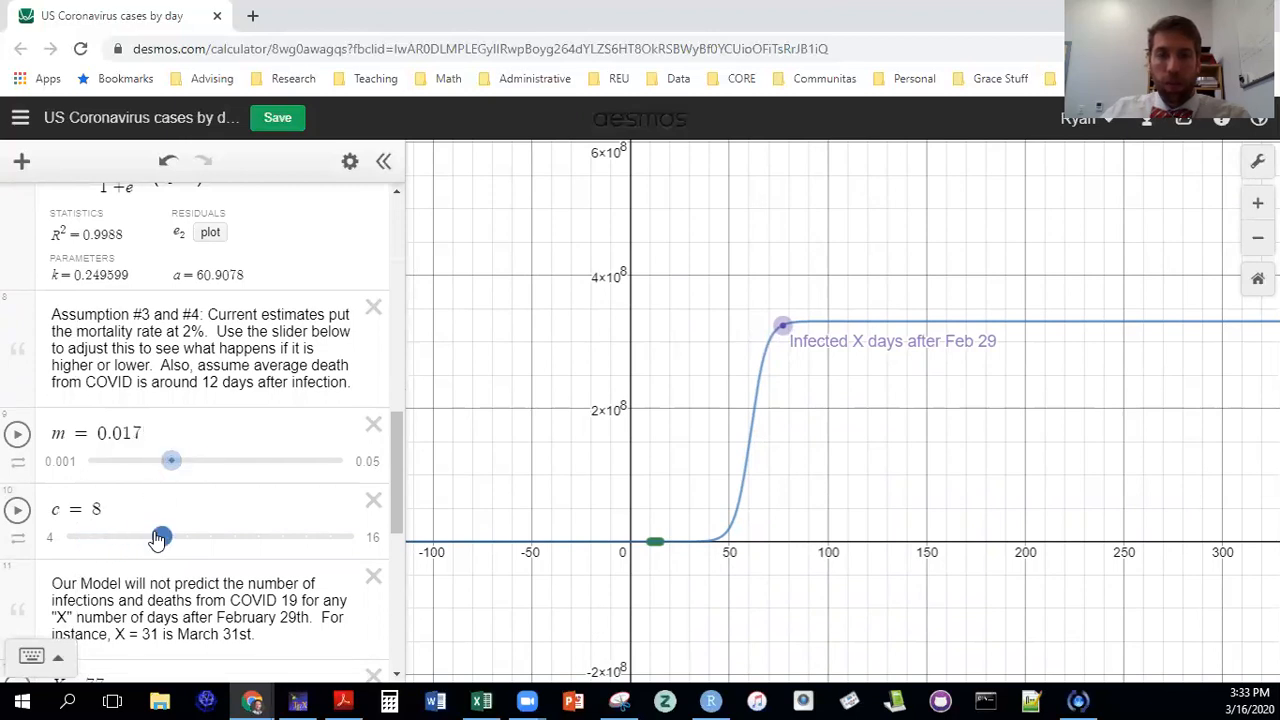
drag(392, 458, 388, 602)
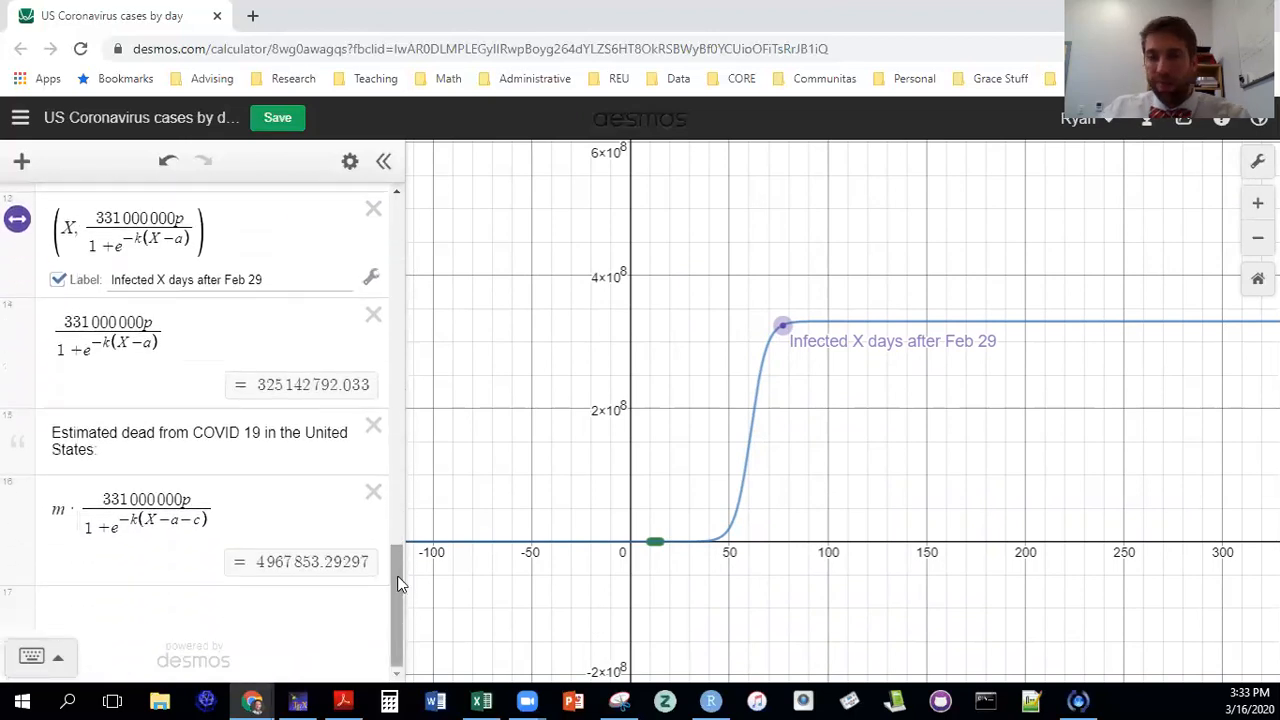